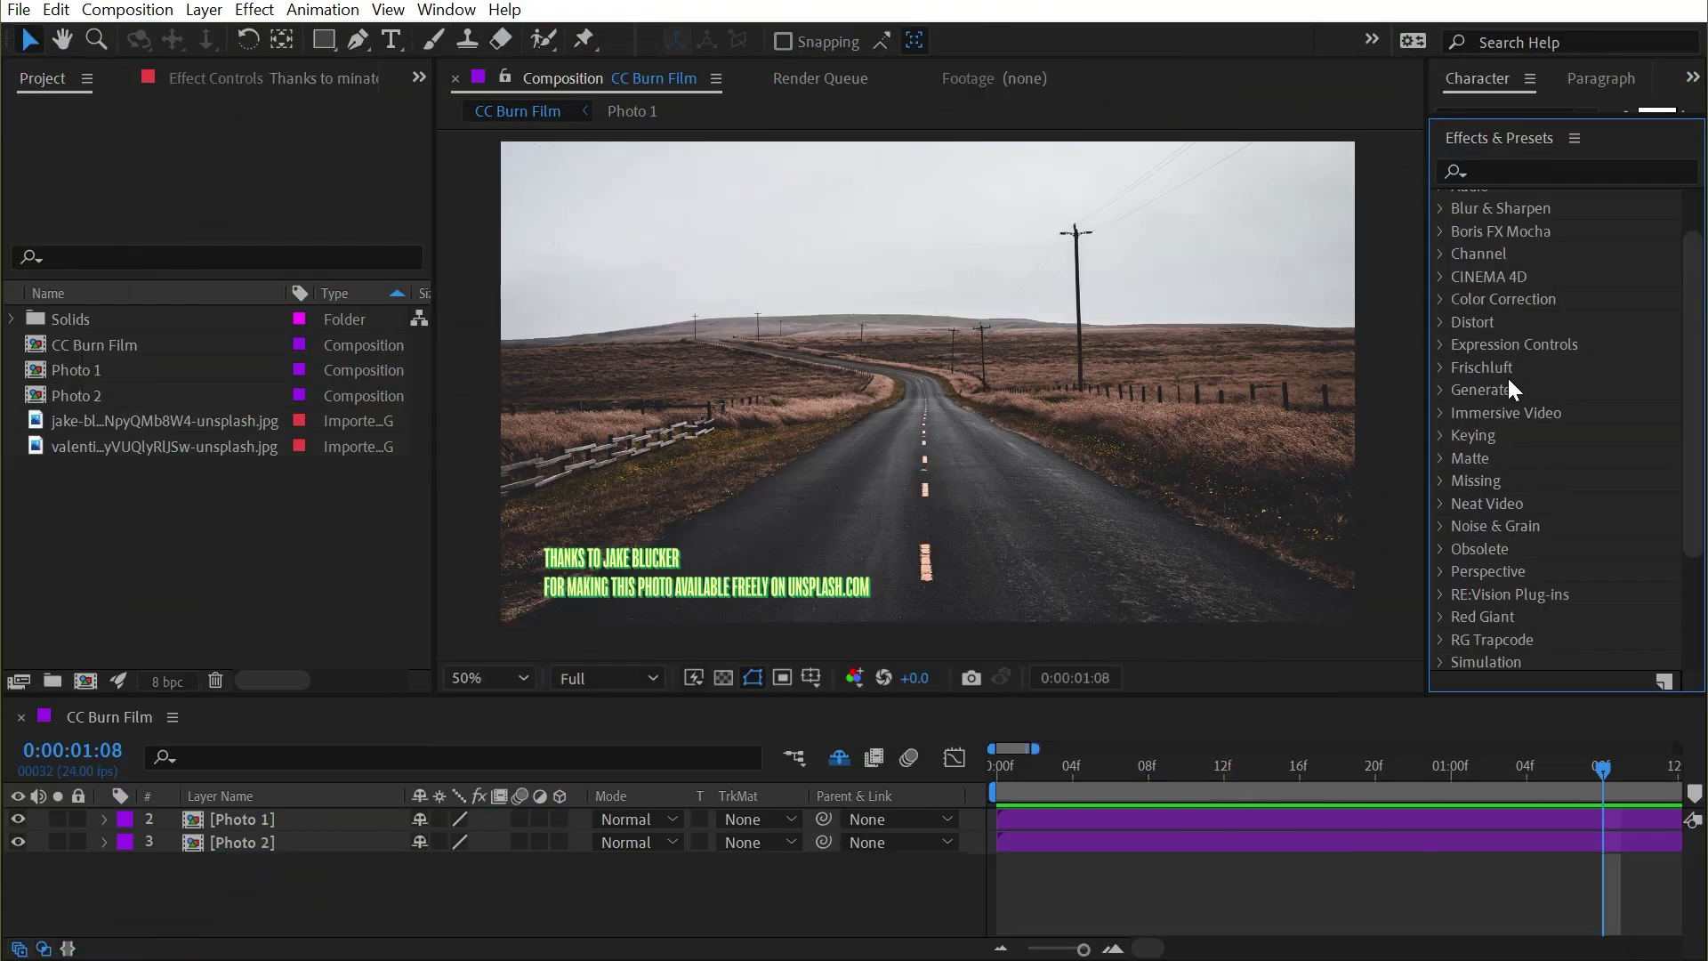
Drag CC Burn Film from the Stylize category onto Photo 1, leaving Burn 0.0 and Center 960,540
{"action": "scroll", "coordinate": [1509, 381], "scroll_direction": "down", "scroll_amount": 2}
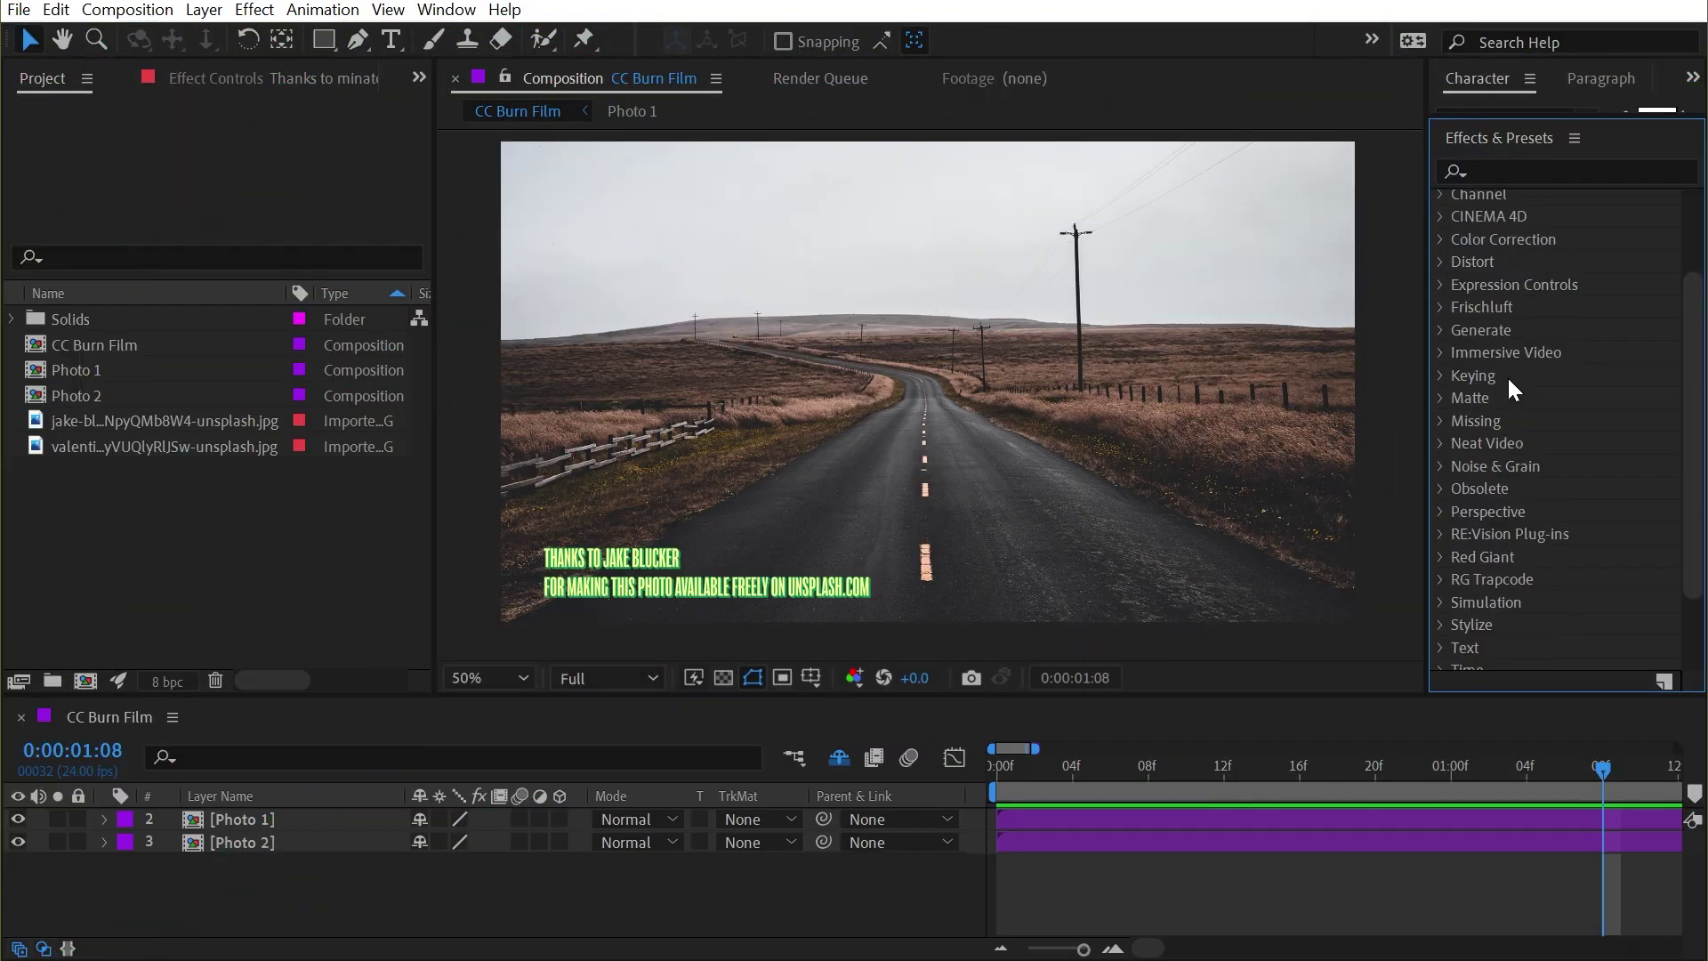
{"action": "left_click", "coordinate": [1441, 623]}
{"action": "scroll", "coordinate": [1534, 453], "scroll_direction": "down", "scroll_amount": 5}
{"action": "scroll", "coordinate": [1578, 307], "scroll_direction": "up", "scroll_amount": 4}
{"action": "left_click_drag", "start_coordinate": [1542, 291], "coordinate": [936, 422]}
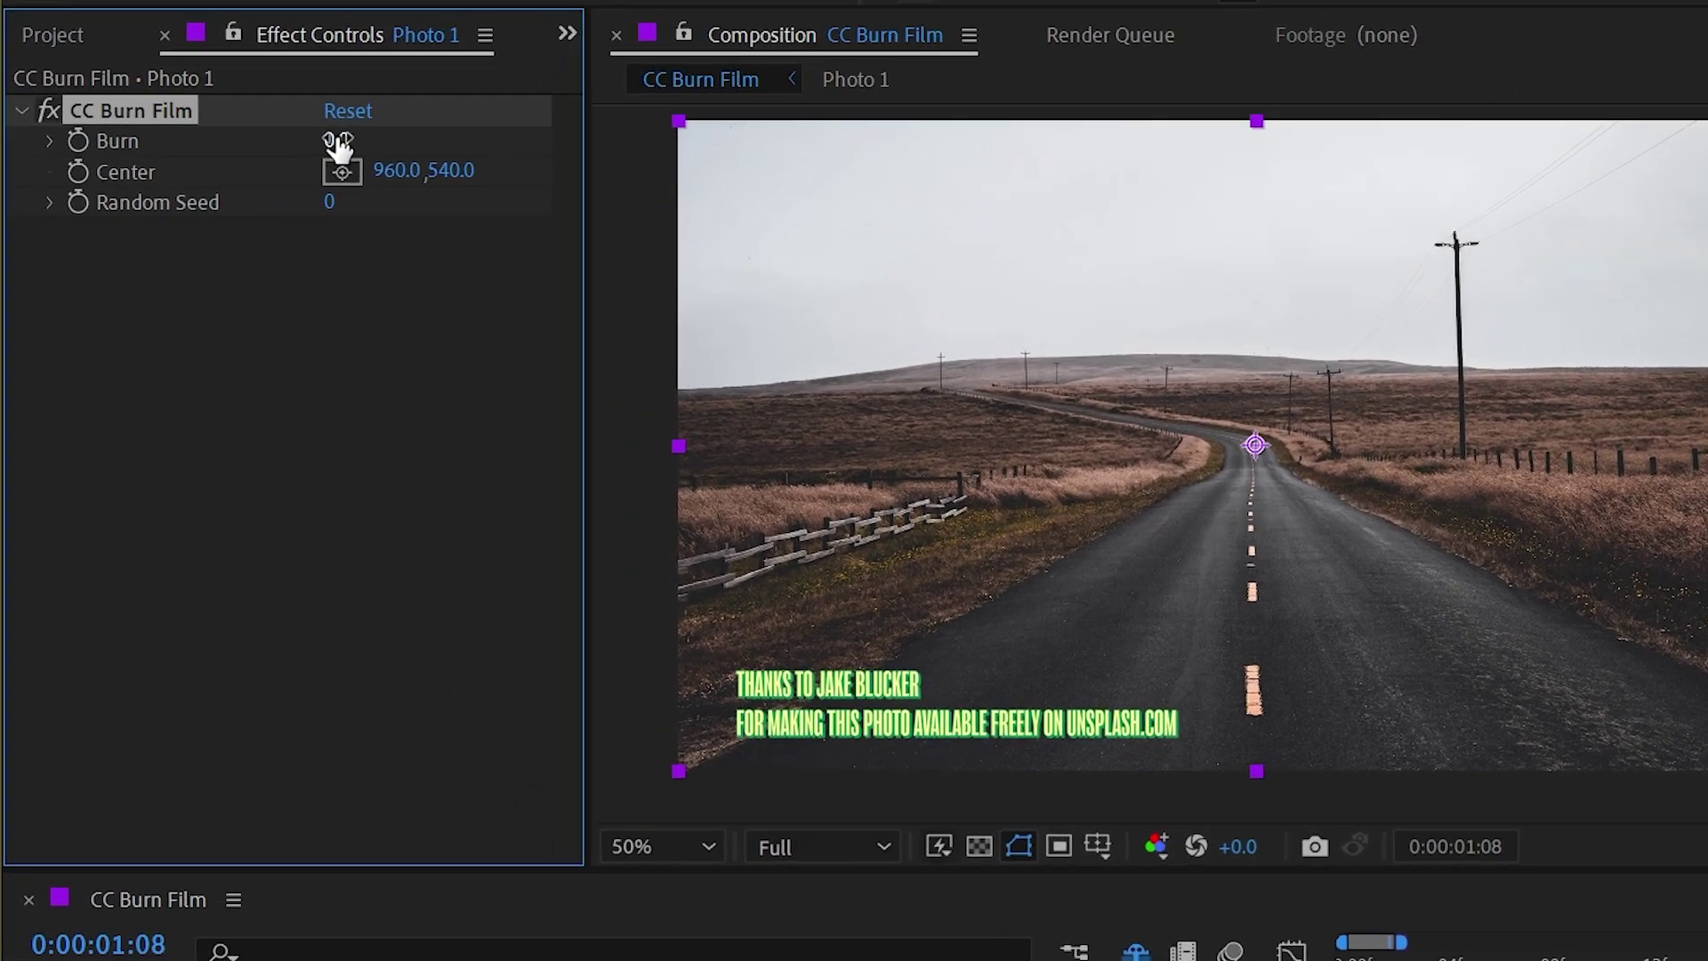
Scrub the CC Burn Film Burn value through several amounts, settling on 57.0
{"action": "left_click_drag", "start_coordinate": [248, 157], "coordinate": [284, 147]}
{"action": "mouse_move", "coordinate": [416, 124]}
{"action": "left_mouse_down"}
{"action": "mouse_move", "coordinate": [533, 106]}
{"action": "mouse_move", "coordinate": [351, 135]}
{"action": "mouse_move", "coordinate": [439, 134]}
{"action": "mouse_move", "coordinate": [354, 135]}
{"action": "mouse_move", "coordinate": [391, 136]}
{"action": "left_mouse_up"}
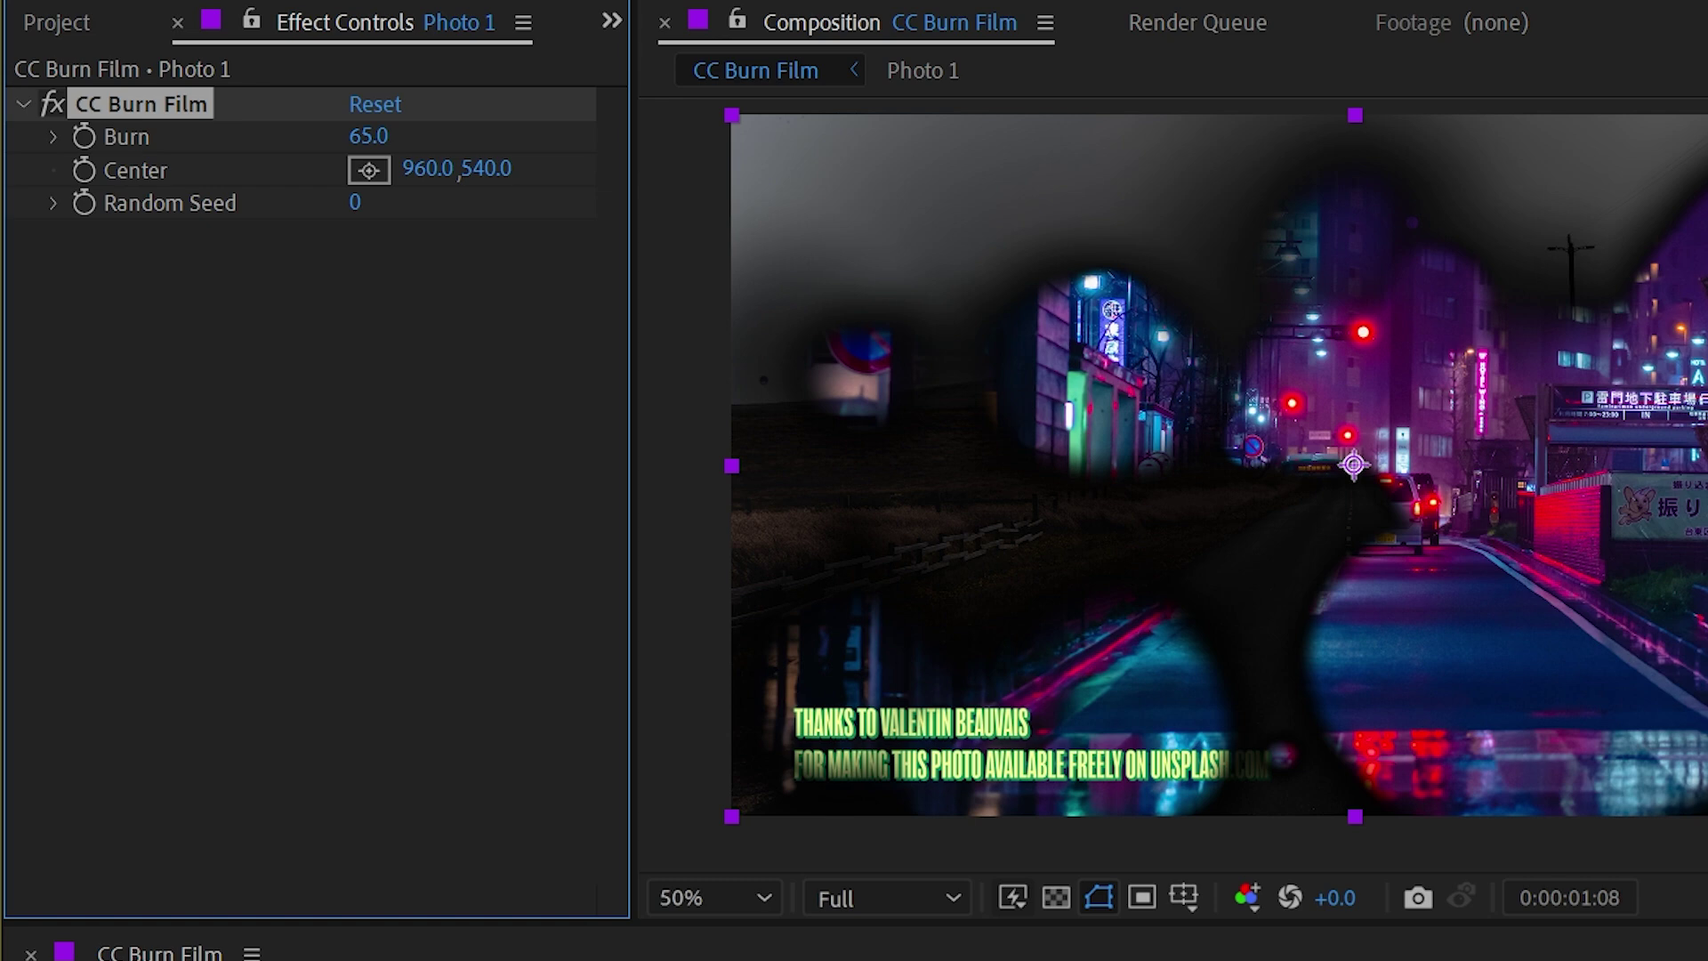
{"action": "mouse_move", "coordinate": [368, 135]}
{"action": "left_mouse_down"}
{"action": "mouse_move", "coordinate": [322, 104]}
{"action": "mouse_move", "coordinate": [258, 126]}
{"action": "mouse_move", "coordinate": [388, 123]}
{"action": "mouse_move", "coordinate": [314, 116]}
{"action": "left_mouse_up"}
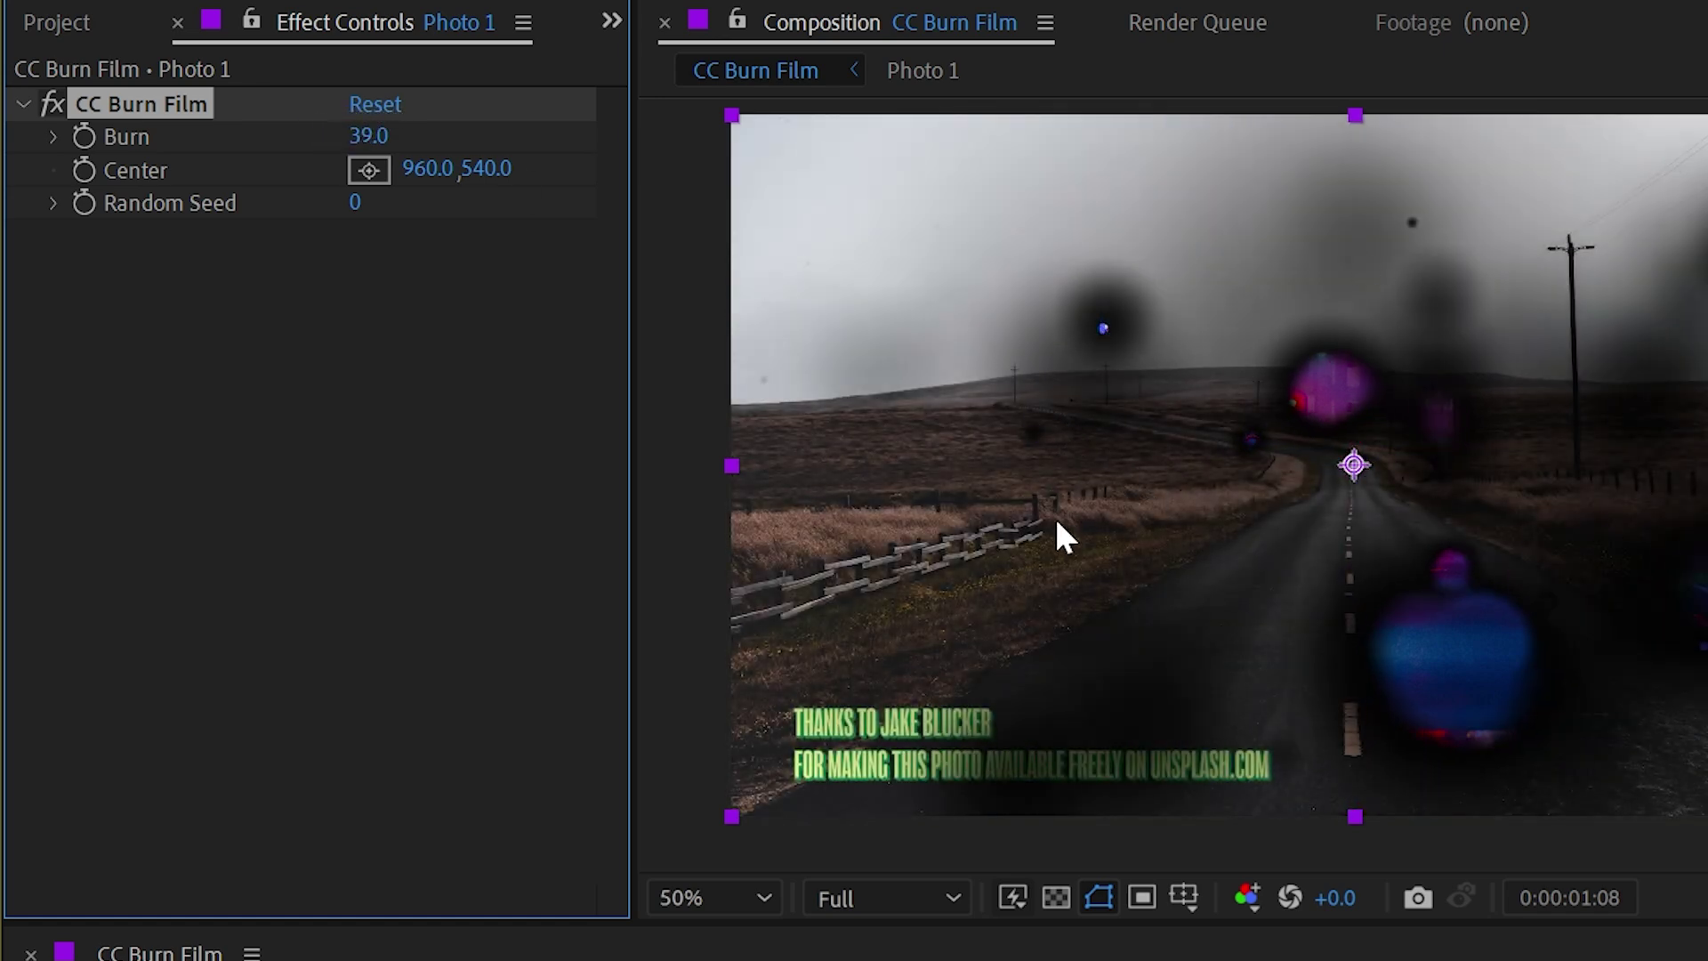
{"action": "mouse_move", "coordinate": [381, 133]}
{"action": "left_mouse_down"}
{"action": "mouse_move", "coordinate": [267, 107]}
{"action": "mouse_move", "coordinate": [401, 86]}
{"action": "mouse_move", "coordinate": [234, 85]}
{"action": "mouse_move", "coordinate": [320, 76]}
{"action": "left_mouse_up"}
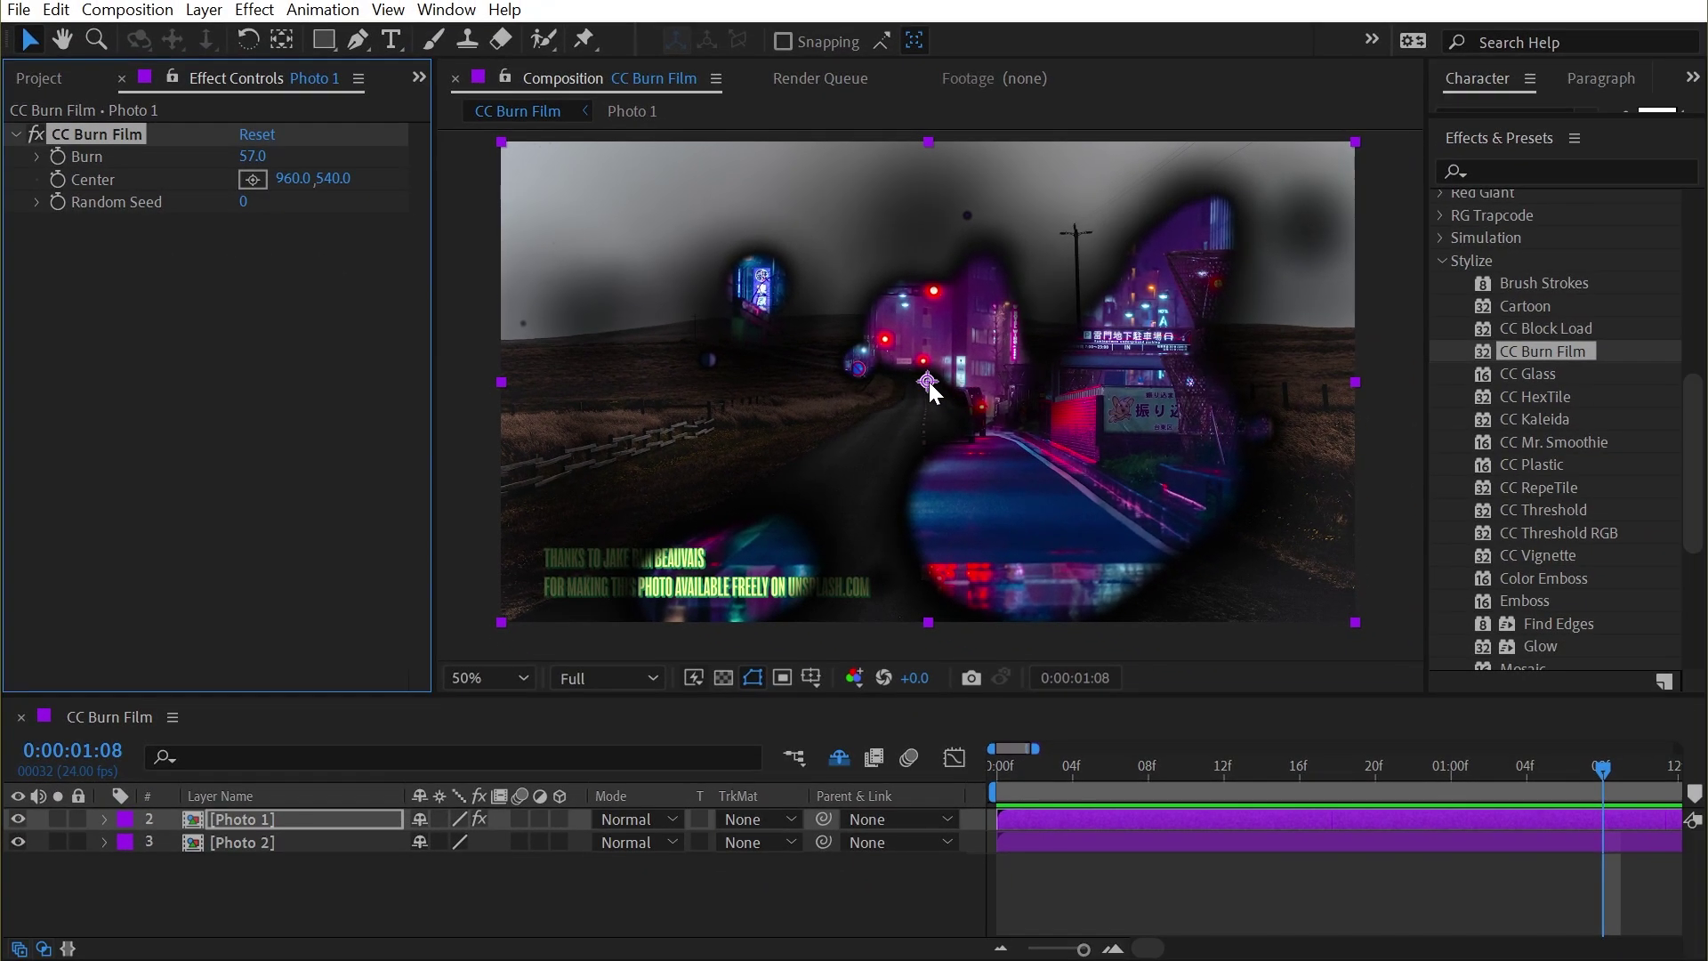
Try moving the burn centre around the frame and lowering Burn to 51
{"action": "mouse_move", "coordinate": [961, 388]}
{"action": "left_mouse_down"}
{"action": "mouse_move", "coordinate": [751, 297]}
{"action": "mouse_move", "coordinate": [1183, 247]}
{"action": "mouse_move", "coordinate": [1297, 164]}
{"action": "left_mouse_up"}
{"action": "mouse_move", "coordinate": [1146, 170]}
{"action": "left_mouse_down"}
{"action": "mouse_move", "coordinate": [603, 191]}
{"action": "mouse_move", "coordinate": [517, 162]}
{"action": "left_mouse_up"}
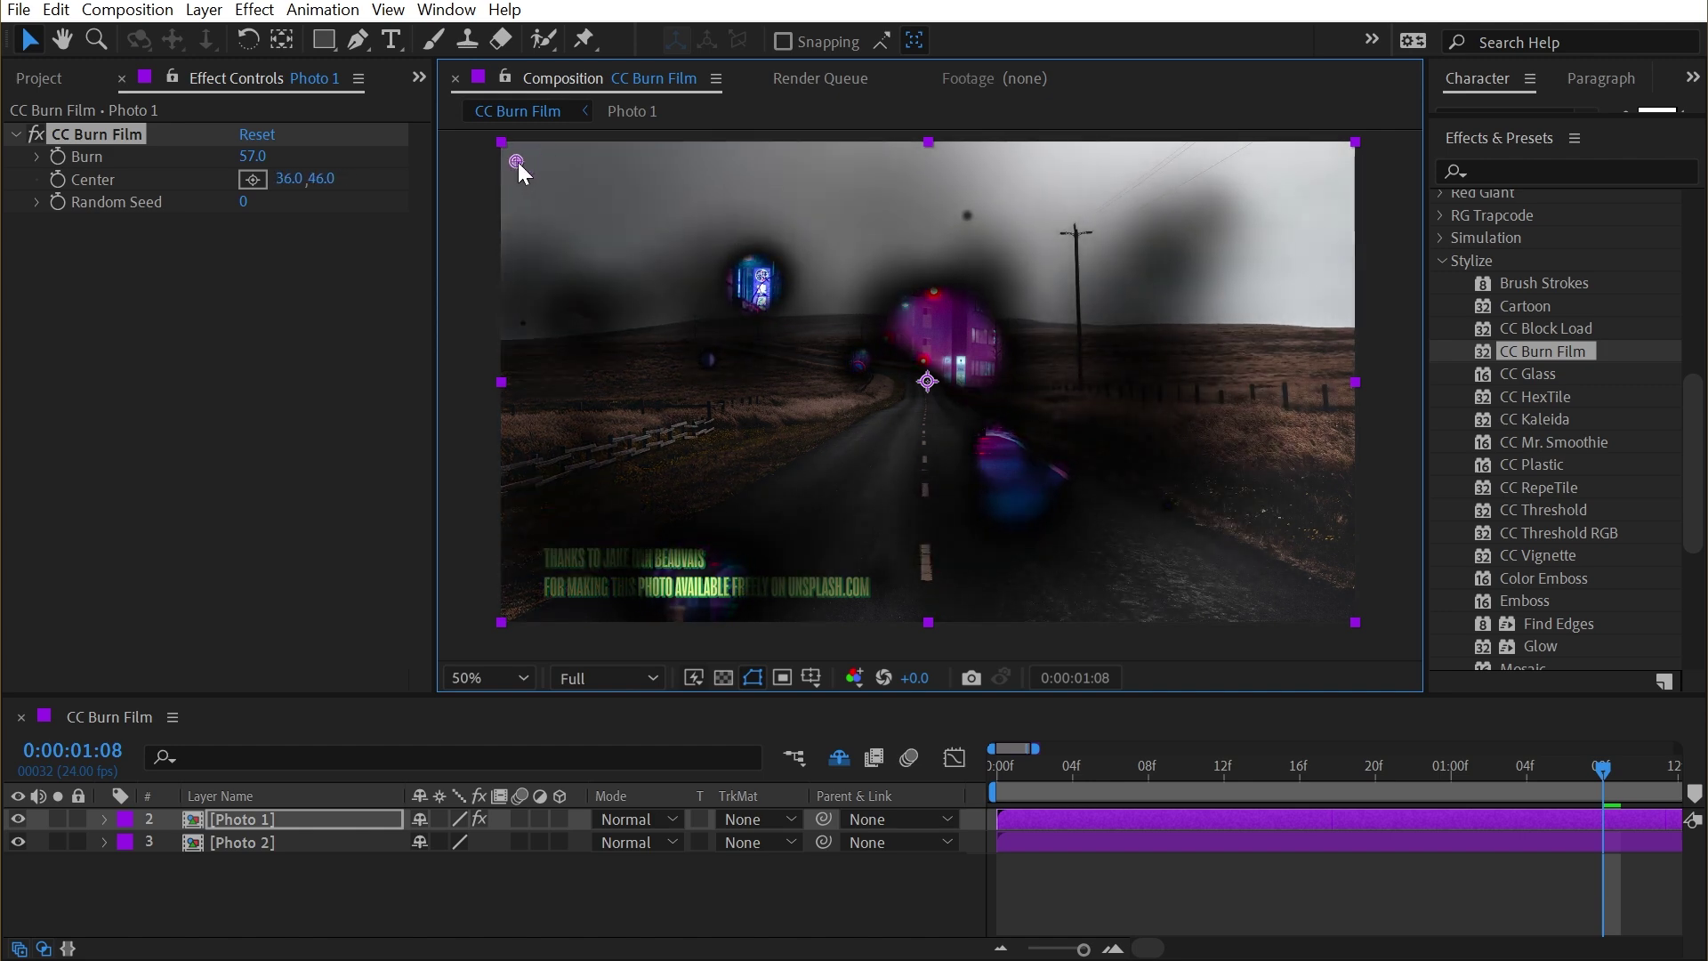
{"action": "left_click_drag", "start_coordinate": [253, 156], "coordinate": [156, 129]}
{"action": "mouse_move", "coordinate": [518, 162]}
{"action": "left_mouse_down"}
{"action": "mouse_move", "coordinate": [538, 185]}
{"action": "mouse_move", "coordinate": [530, 153]}
{"action": "mouse_move", "coordinate": [1041, 360]}
{"action": "mouse_move", "coordinate": [925, 366]}
{"action": "mouse_move", "coordinate": [985, 283]}
{"action": "mouse_move", "coordinate": [1118, 393]}
{"action": "mouse_move", "coordinate": [957, 392]}
{"action": "left_mouse_up"}
Reset CC Burn Film, then set Burn to 59 and Random Seed to 90
{"action": "left_click", "coordinate": [260, 133]}
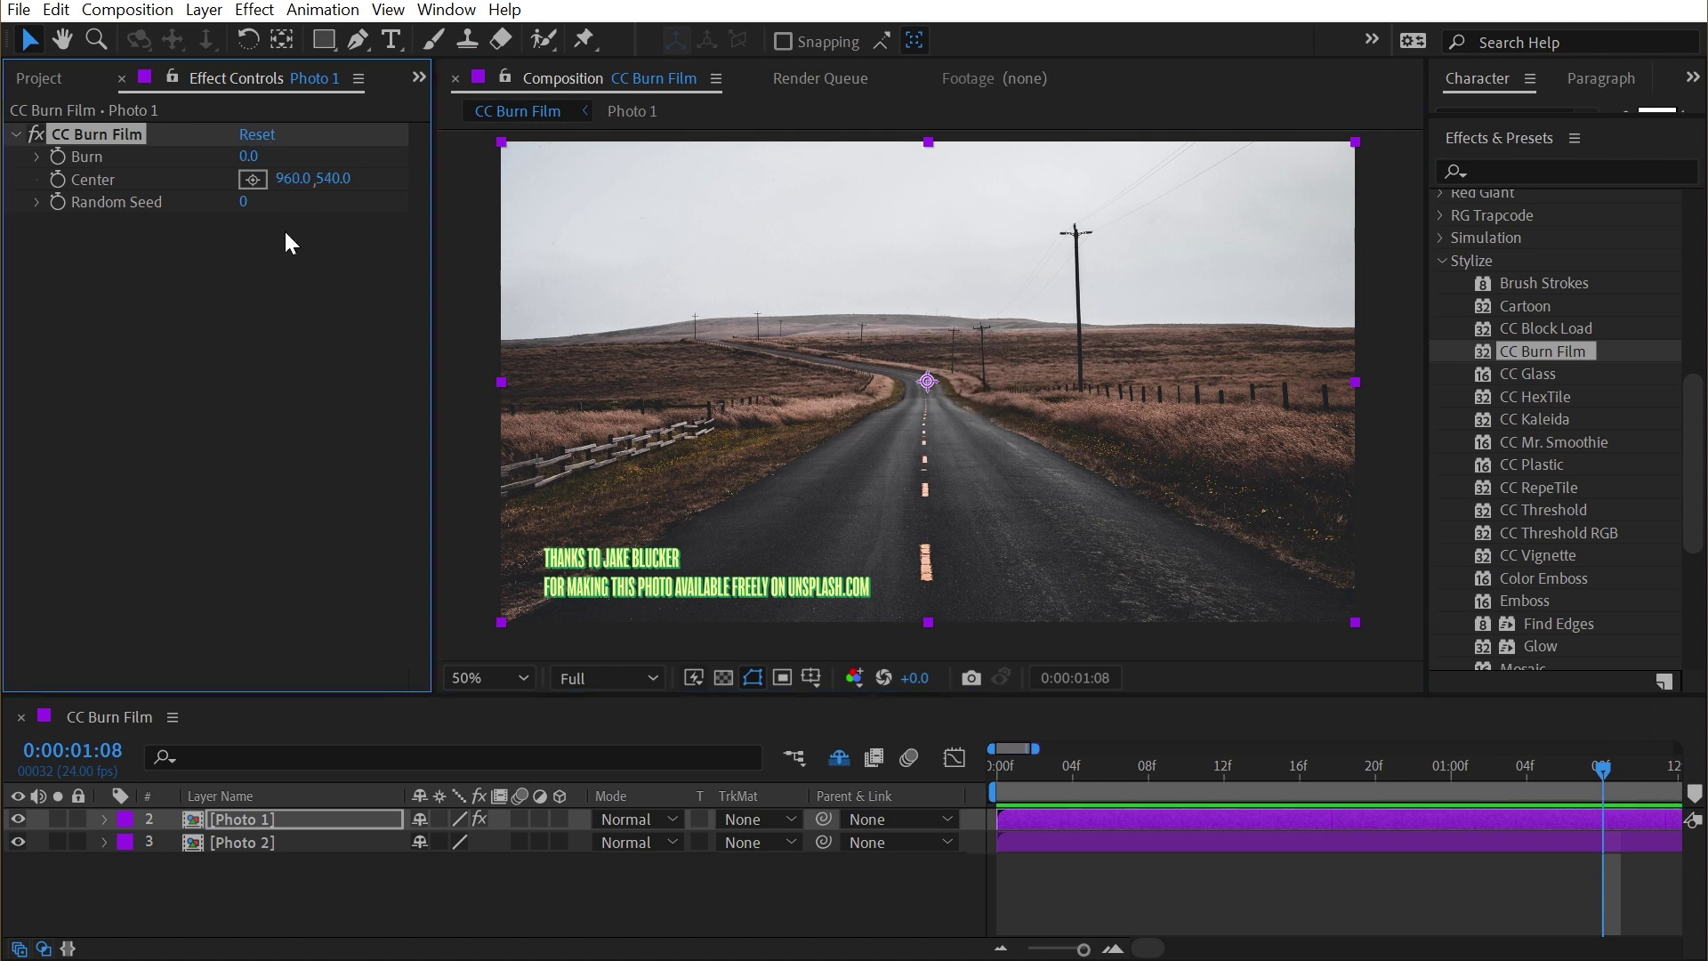
{"action": "mouse_move", "coordinate": [250, 157]}
{"action": "left_mouse_down"}
{"action": "mouse_move", "coordinate": [293, 157]}
{"action": "mouse_move", "coordinate": [252, 203]}
{"action": "left_mouse_up"}
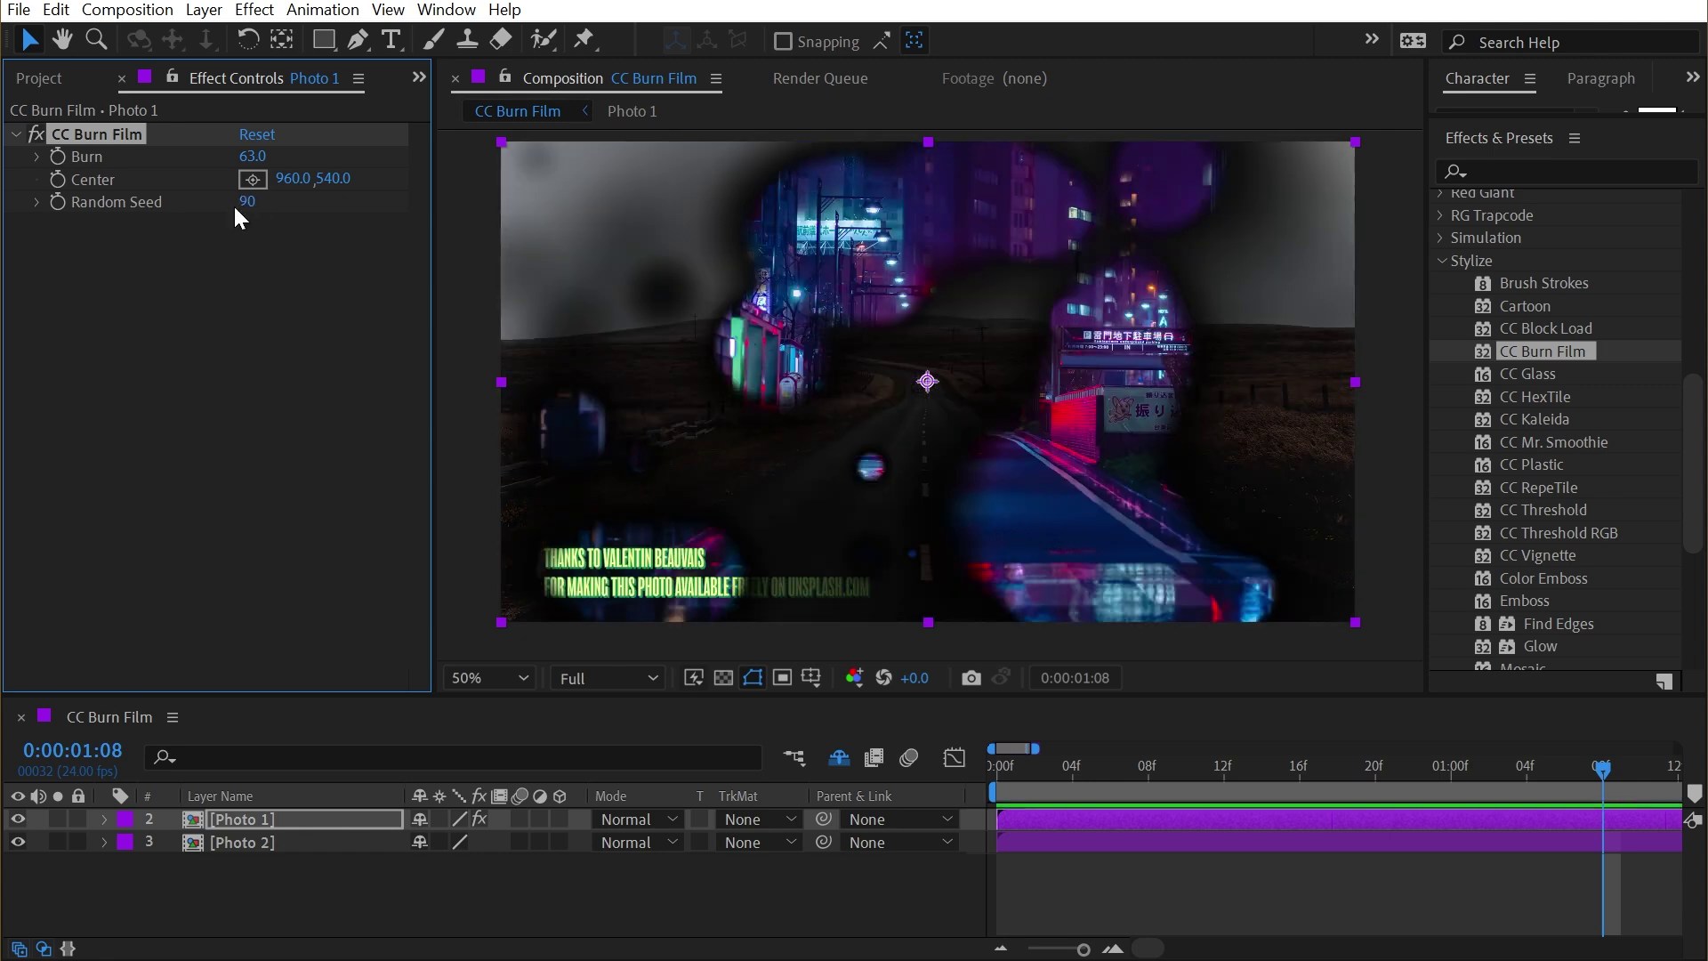
{"action": "mouse_move", "coordinate": [252, 156]}
{"action": "left_mouse_down"}
{"action": "mouse_move", "coordinate": [294, 156]}
{"action": "mouse_move", "coordinate": [174, 175]}
{"action": "mouse_move", "coordinate": [246, 173]}
{"action": "left_mouse_up"}
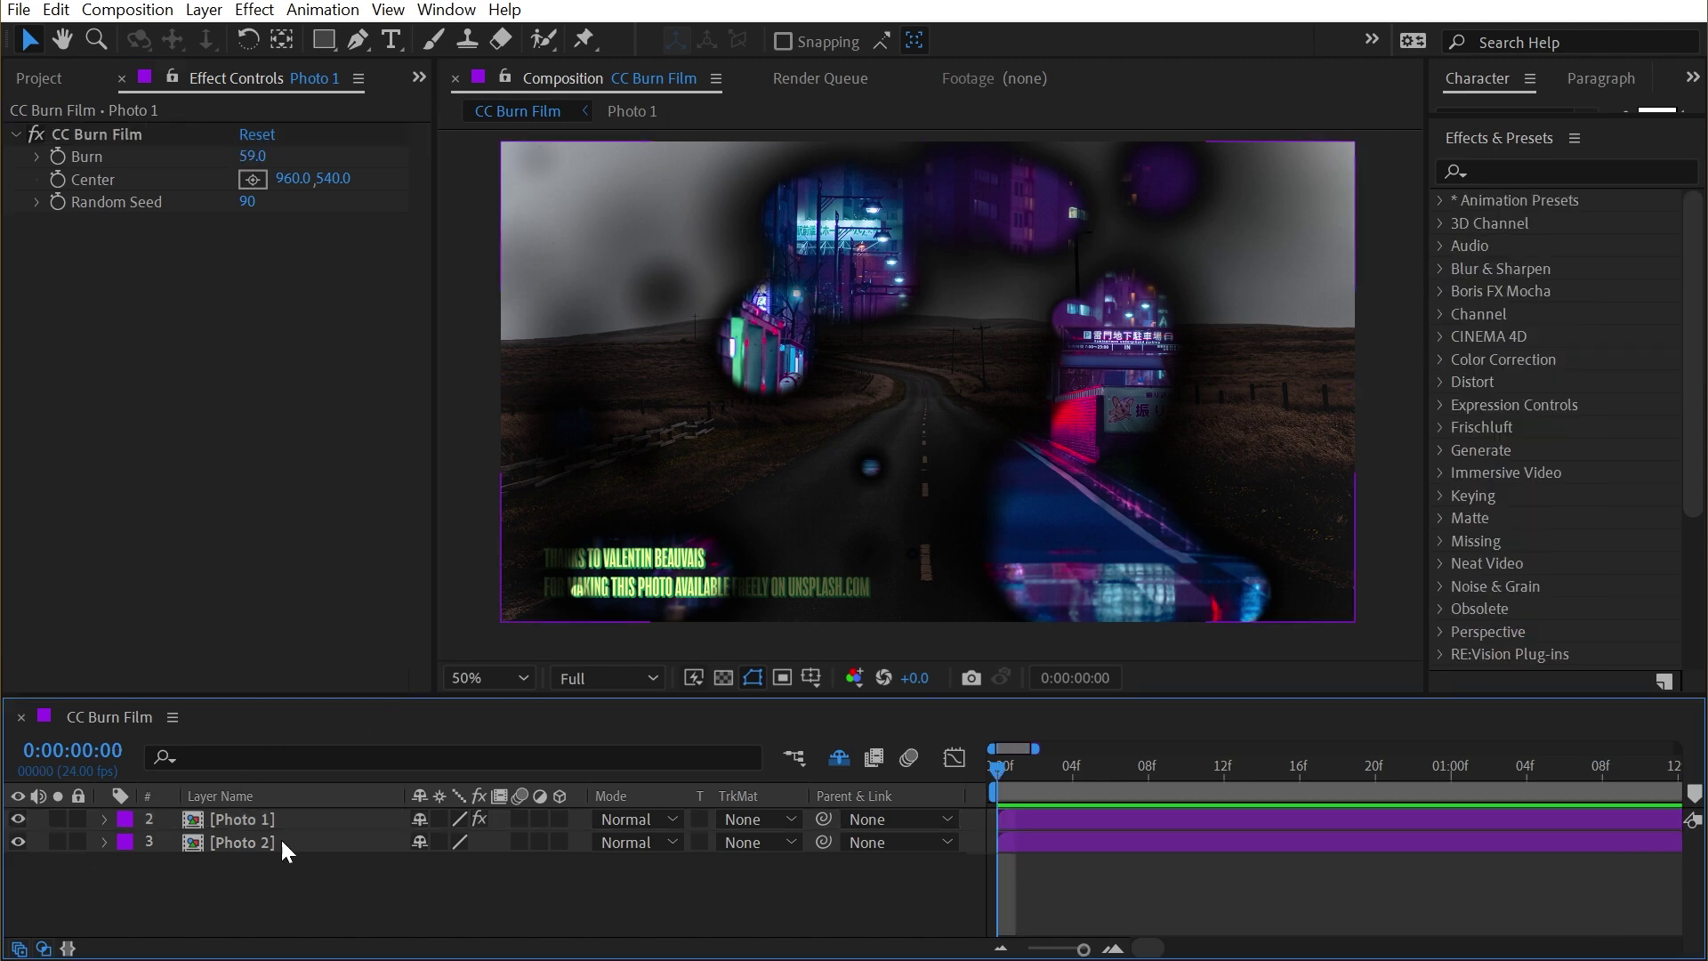
Apply the Fill effect to Photo 1 with a 50% grey colour
{"action": "left_click", "coordinate": [242, 822]}
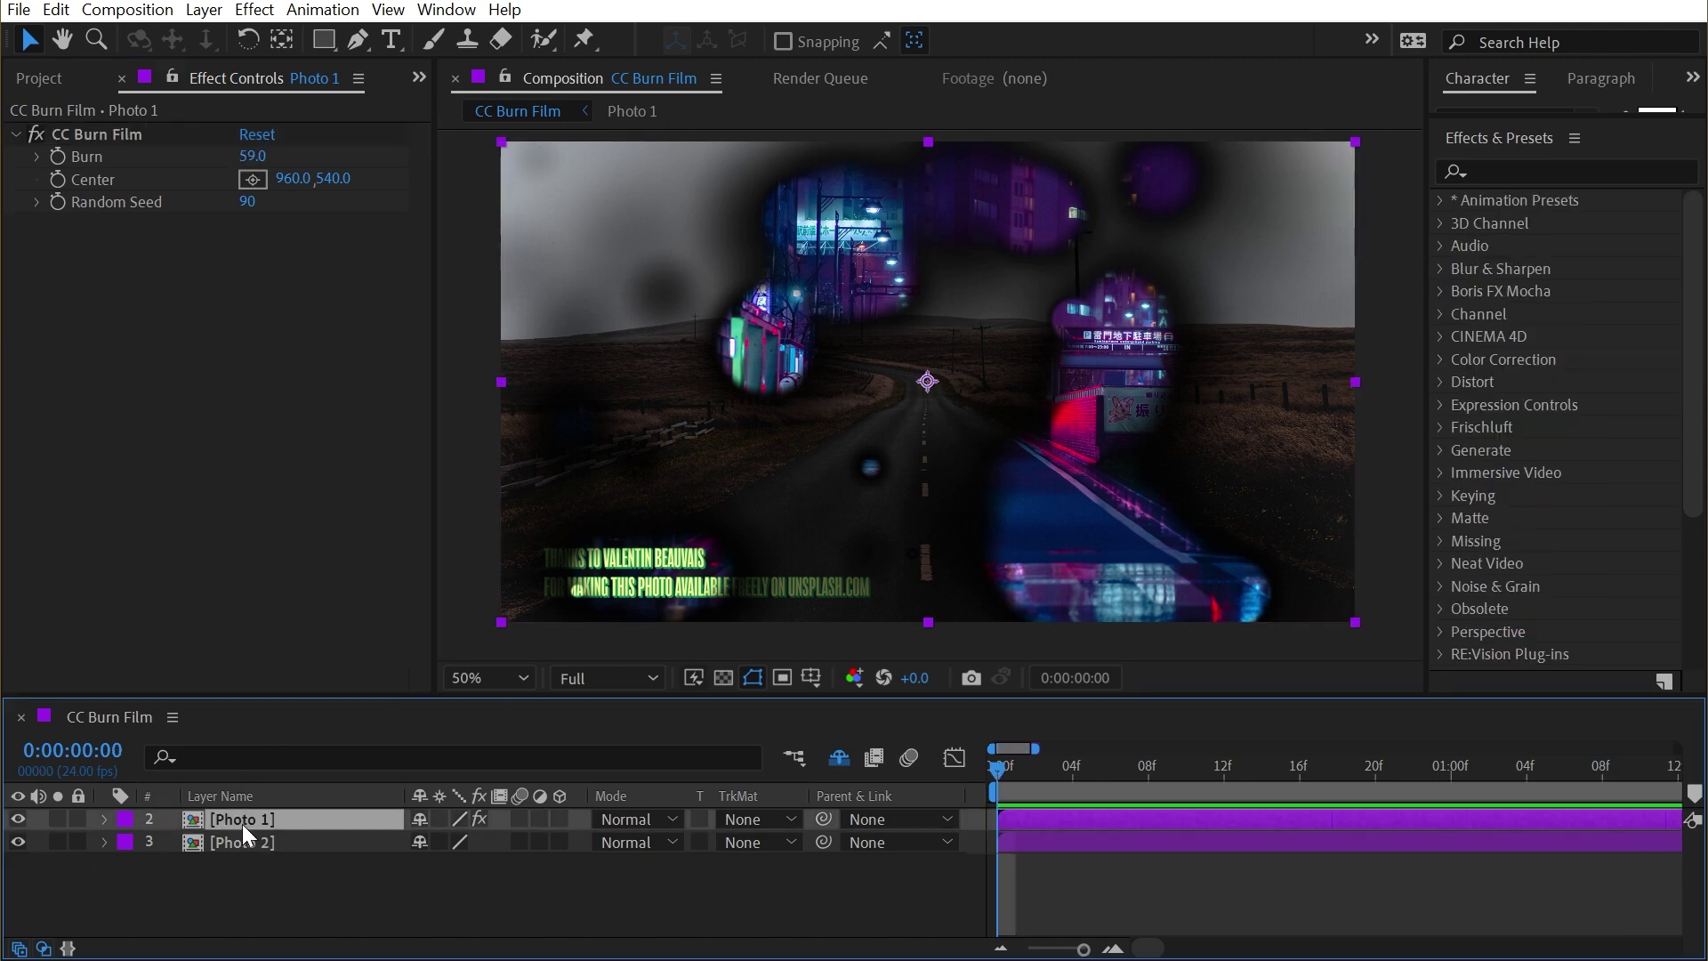
{"action": "left_click", "coordinate": [1515, 172]}
{"action": "type", "text": "fill"}
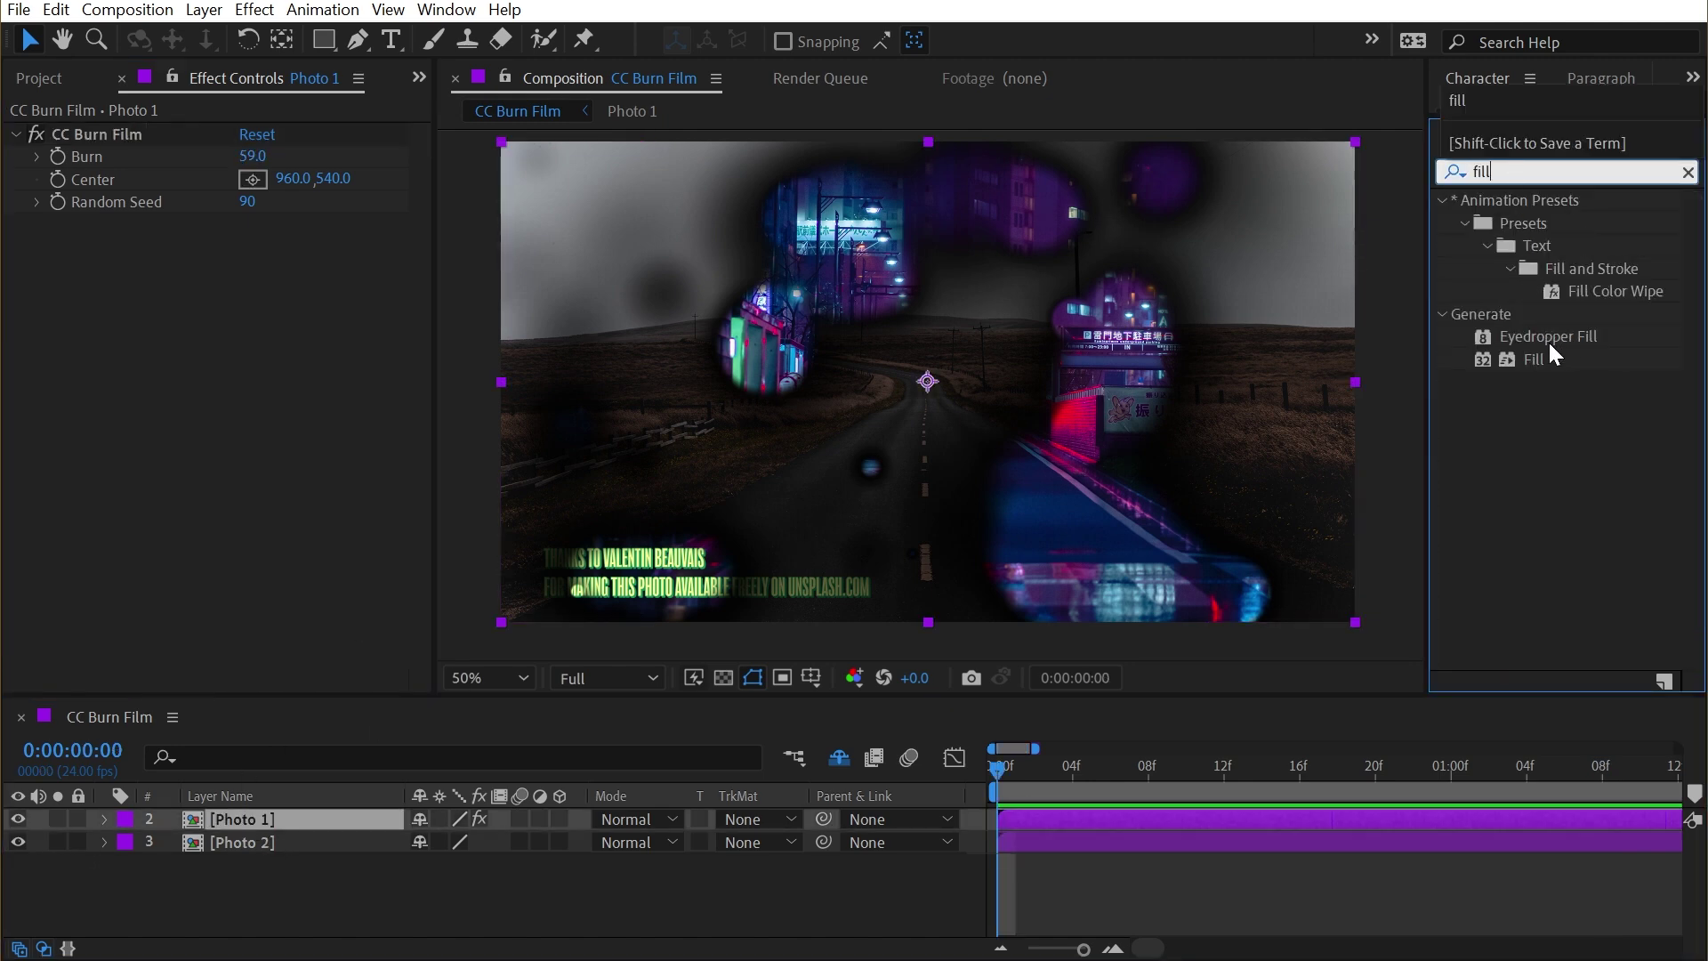
{"action": "mouse_move", "coordinate": [1534, 359]}
{"action": "left_mouse_down"}
{"action": "mouse_move", "coordinate": [605, 243]}
{"action": "mouse_move", "coordinate": [198, 137]}
{"action": "left_mouse_up"}
{"action": "left_click", "coordinate": [253, 203]}
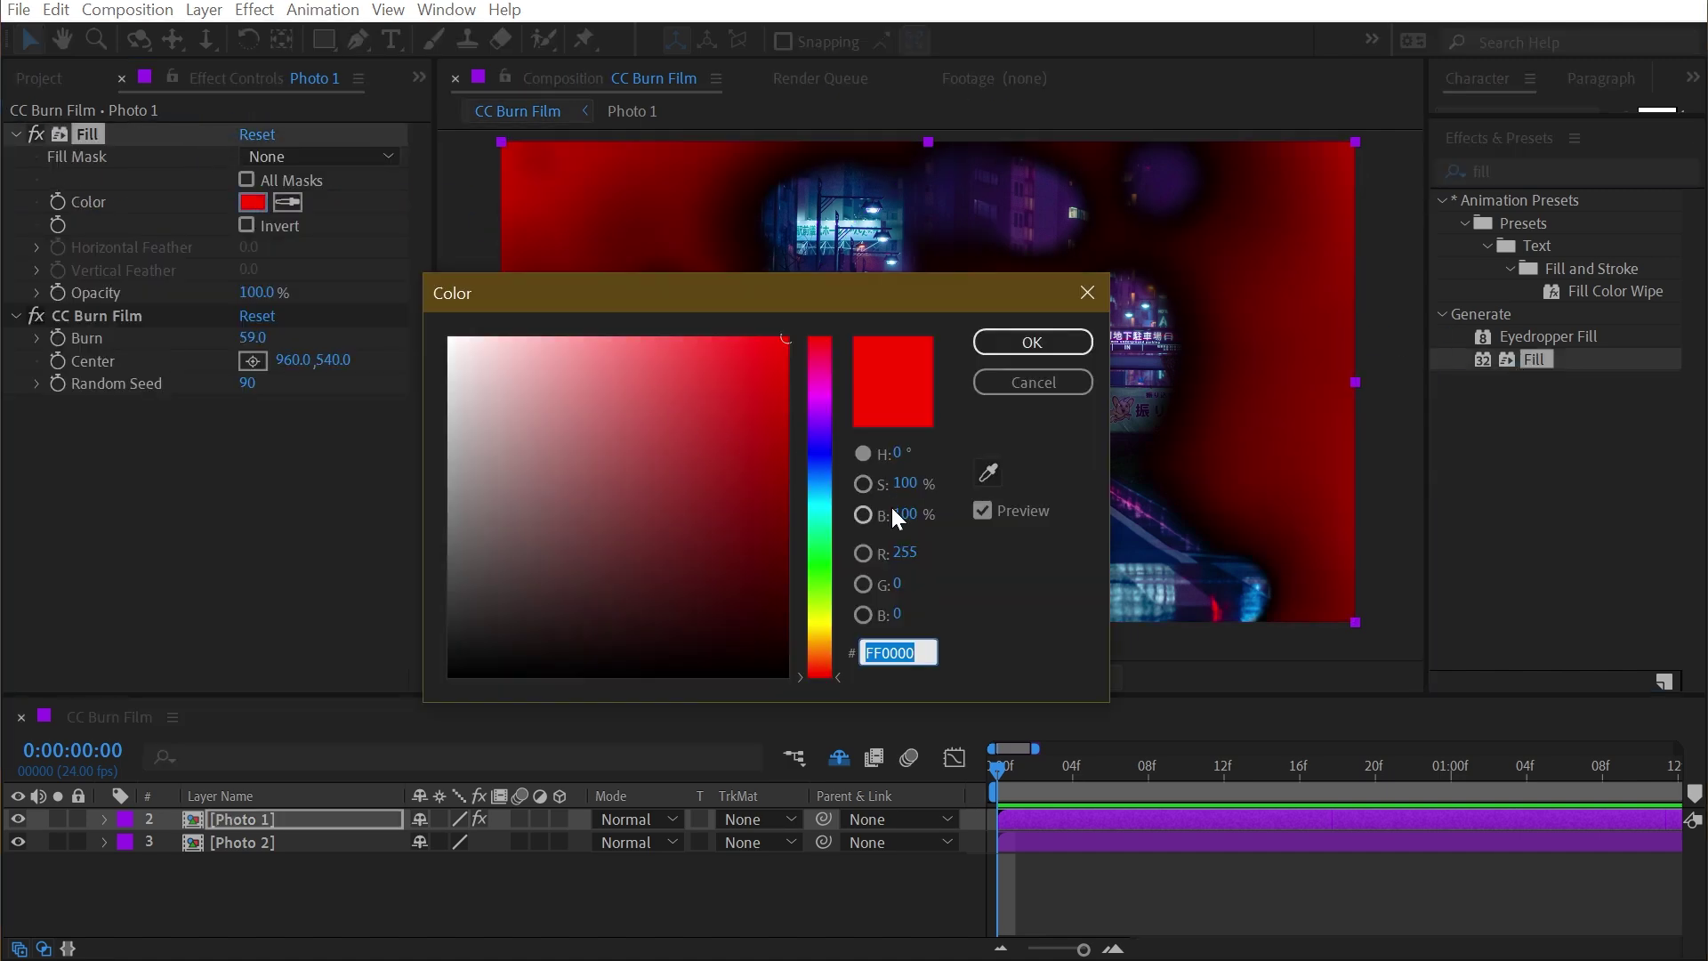
{"action": "type", "text": "50"}
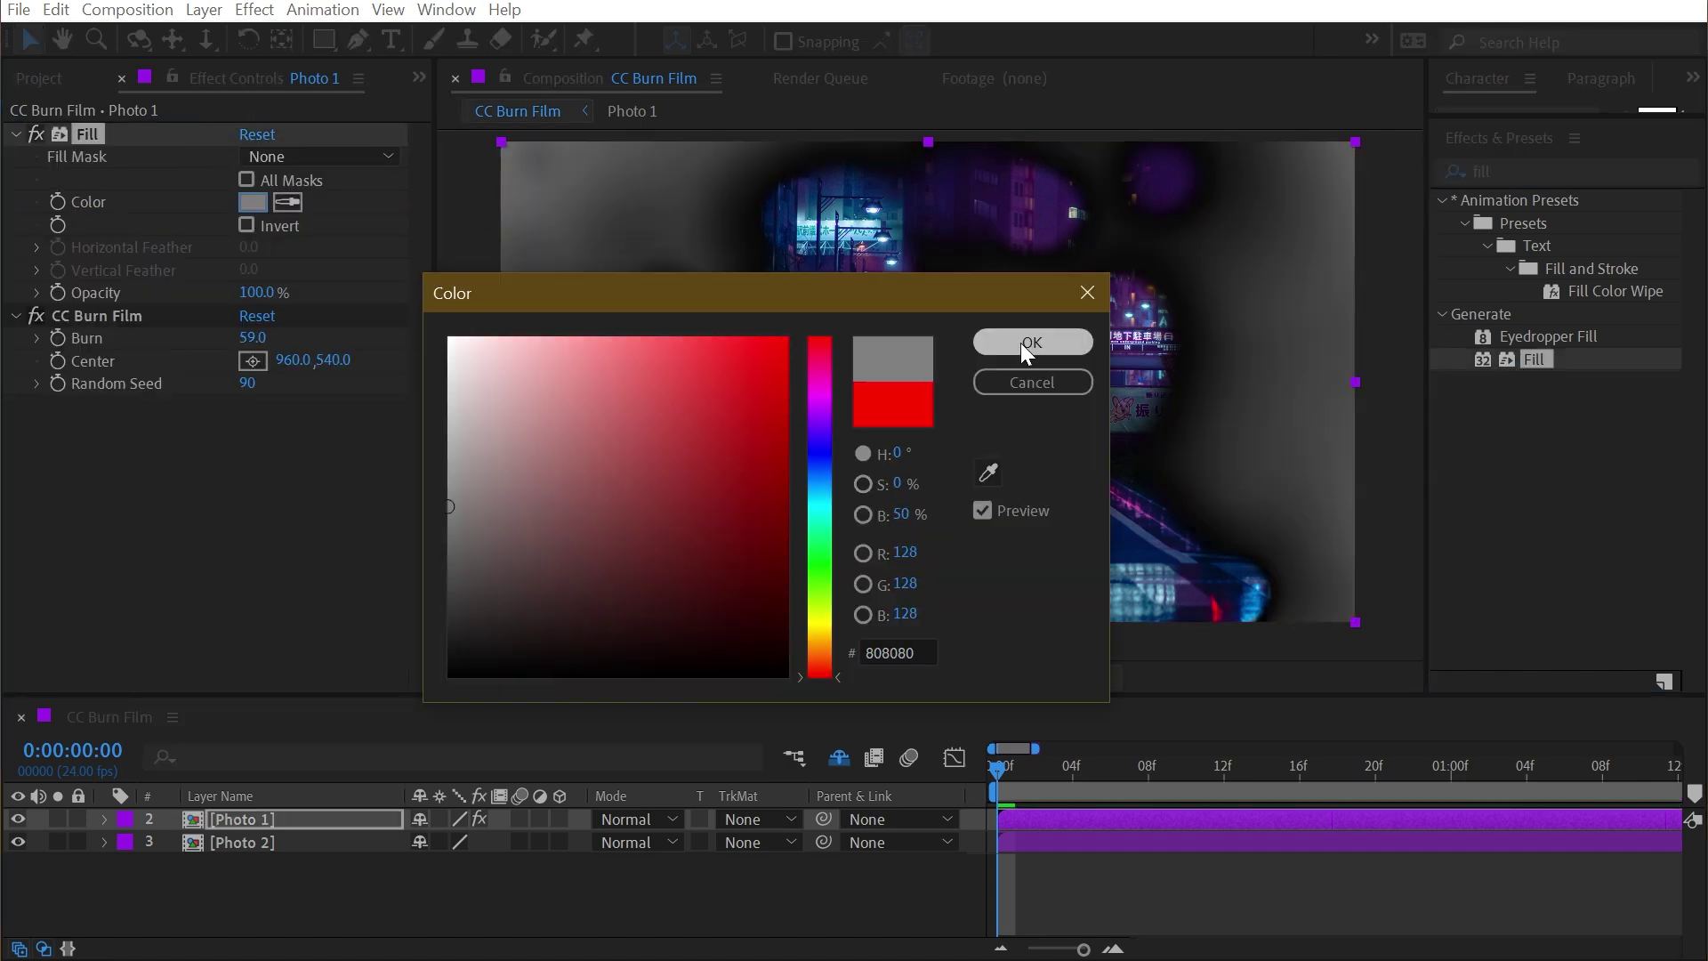
{"action": "left_click", "coordinate": [1021, 344]}
Apply Solid Composite to Photo 1 with a 50% grey colour and return Burn to 0
{"action": "type", "text": "solid c"}
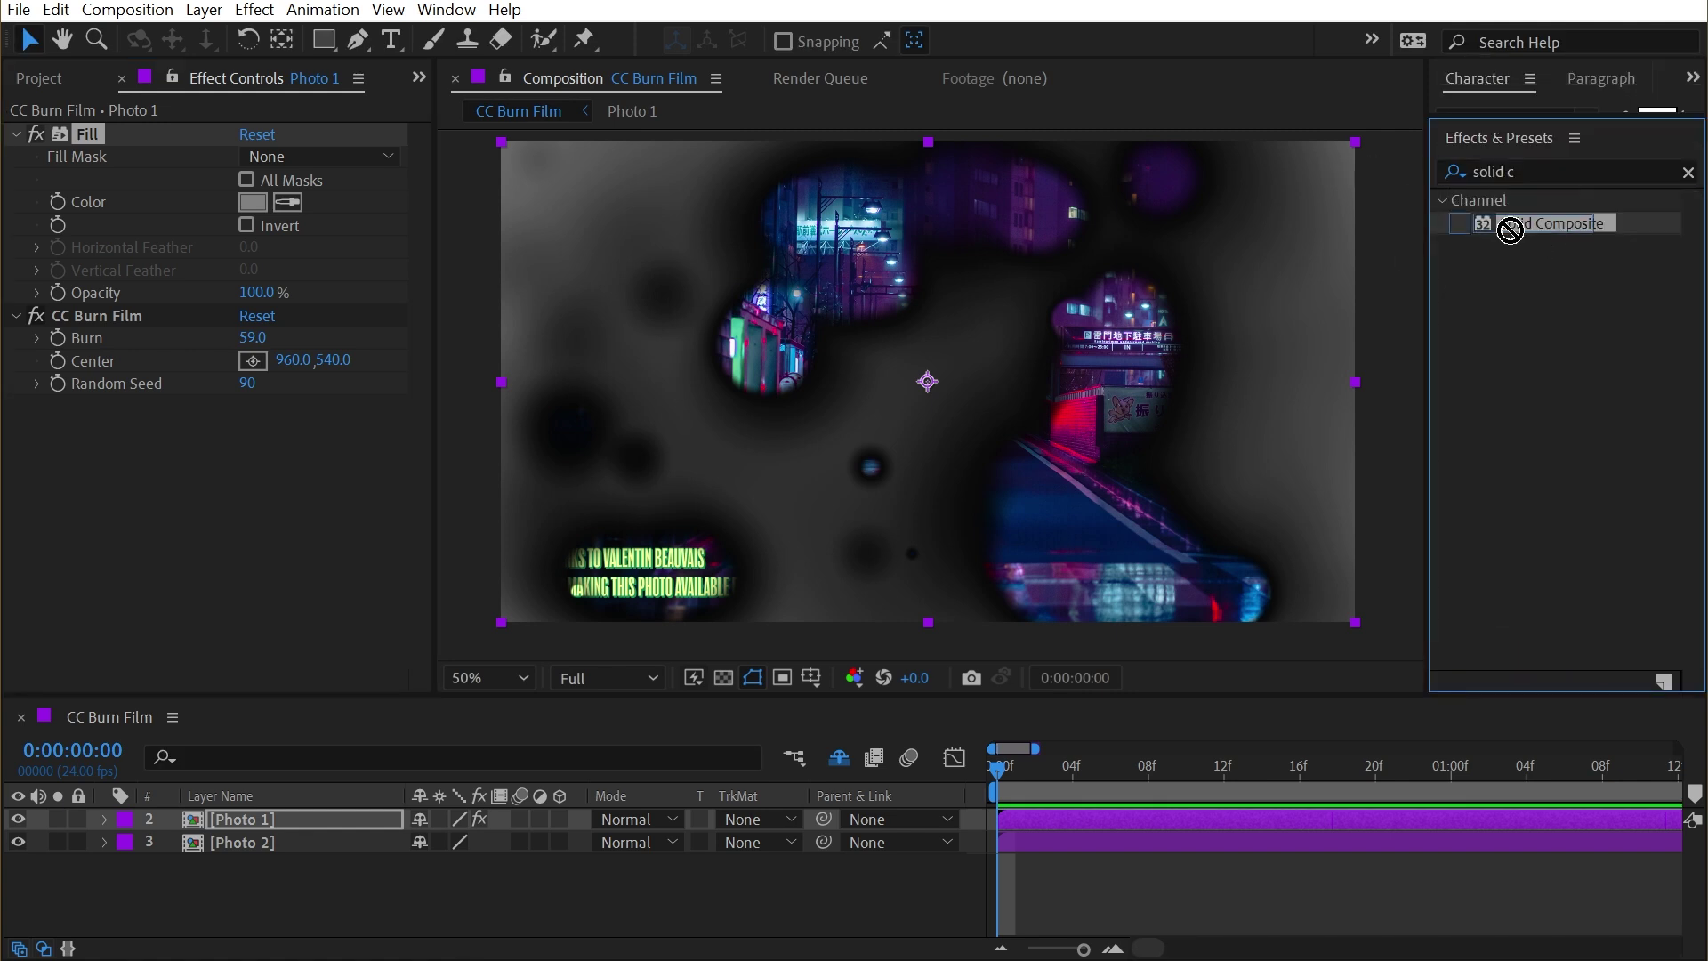
{"action": "left_click_drag", "start_coordinate": [1506, 223], "coordinate": [255, 499]}
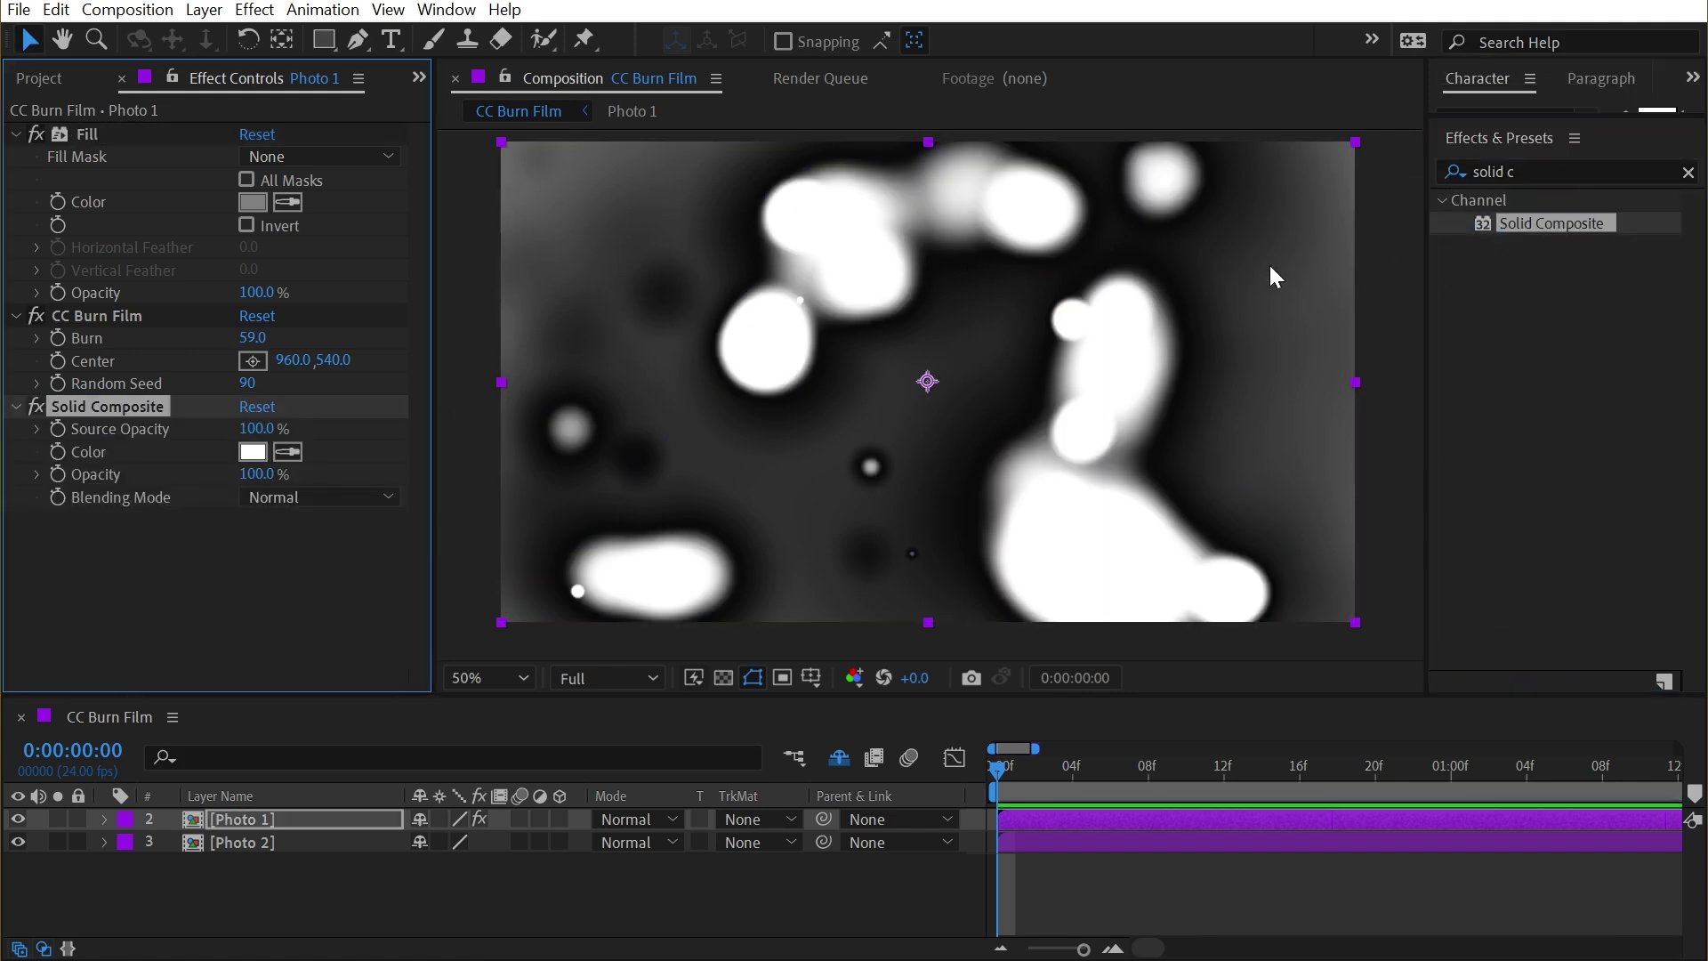
{"action": "left_click", "coordinate": [253, 452]}
{"action": "left_click", "coordinate": [903, 513]}
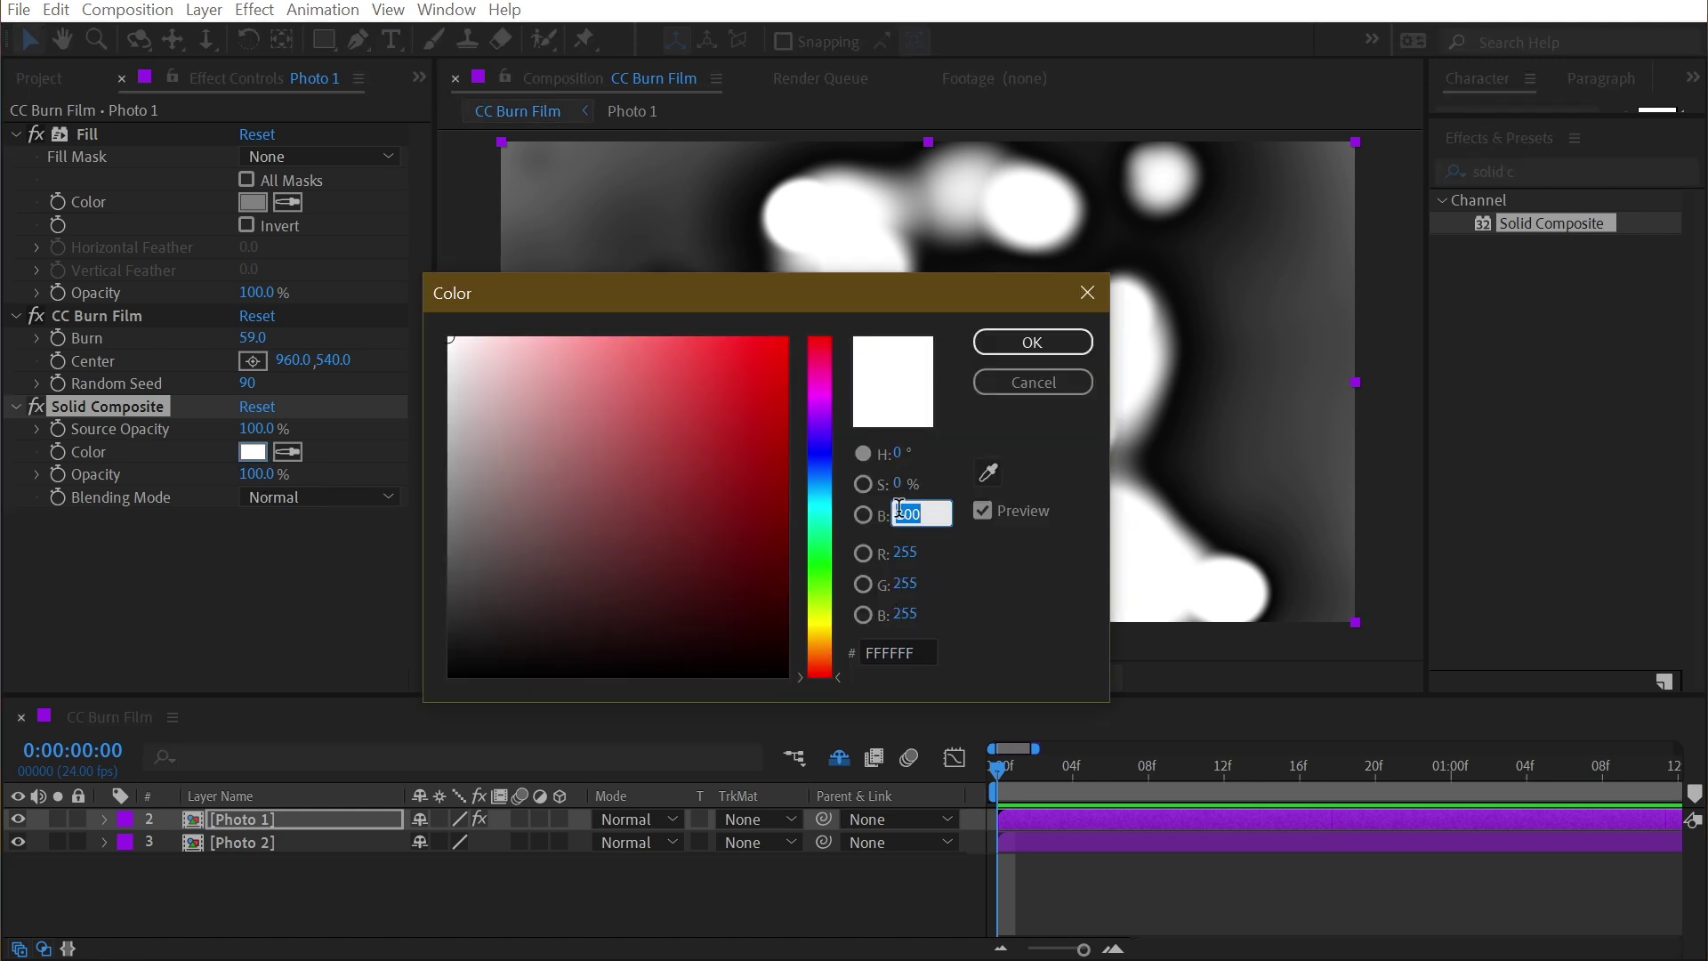
{"action": "type", "text": "50"}
{"action": "key", "text": "Return"}
{"action": "mouse_move", "coordinate": [253, 338]}
{"action": "left_mouse_down"}
{"action": "mouse_move", "coordinate": [227, 339]}
{"action": "mouse_move", "coordinate": [279, 339]}
{"action": "mouse_move", "coordinate": [185, 344]}
{"action": "mouse_move", "coordinate": [288, 330]}
{"action": "mouse_move", "coordinate": [29, 336]}
{"action": "left_mouse_up"}
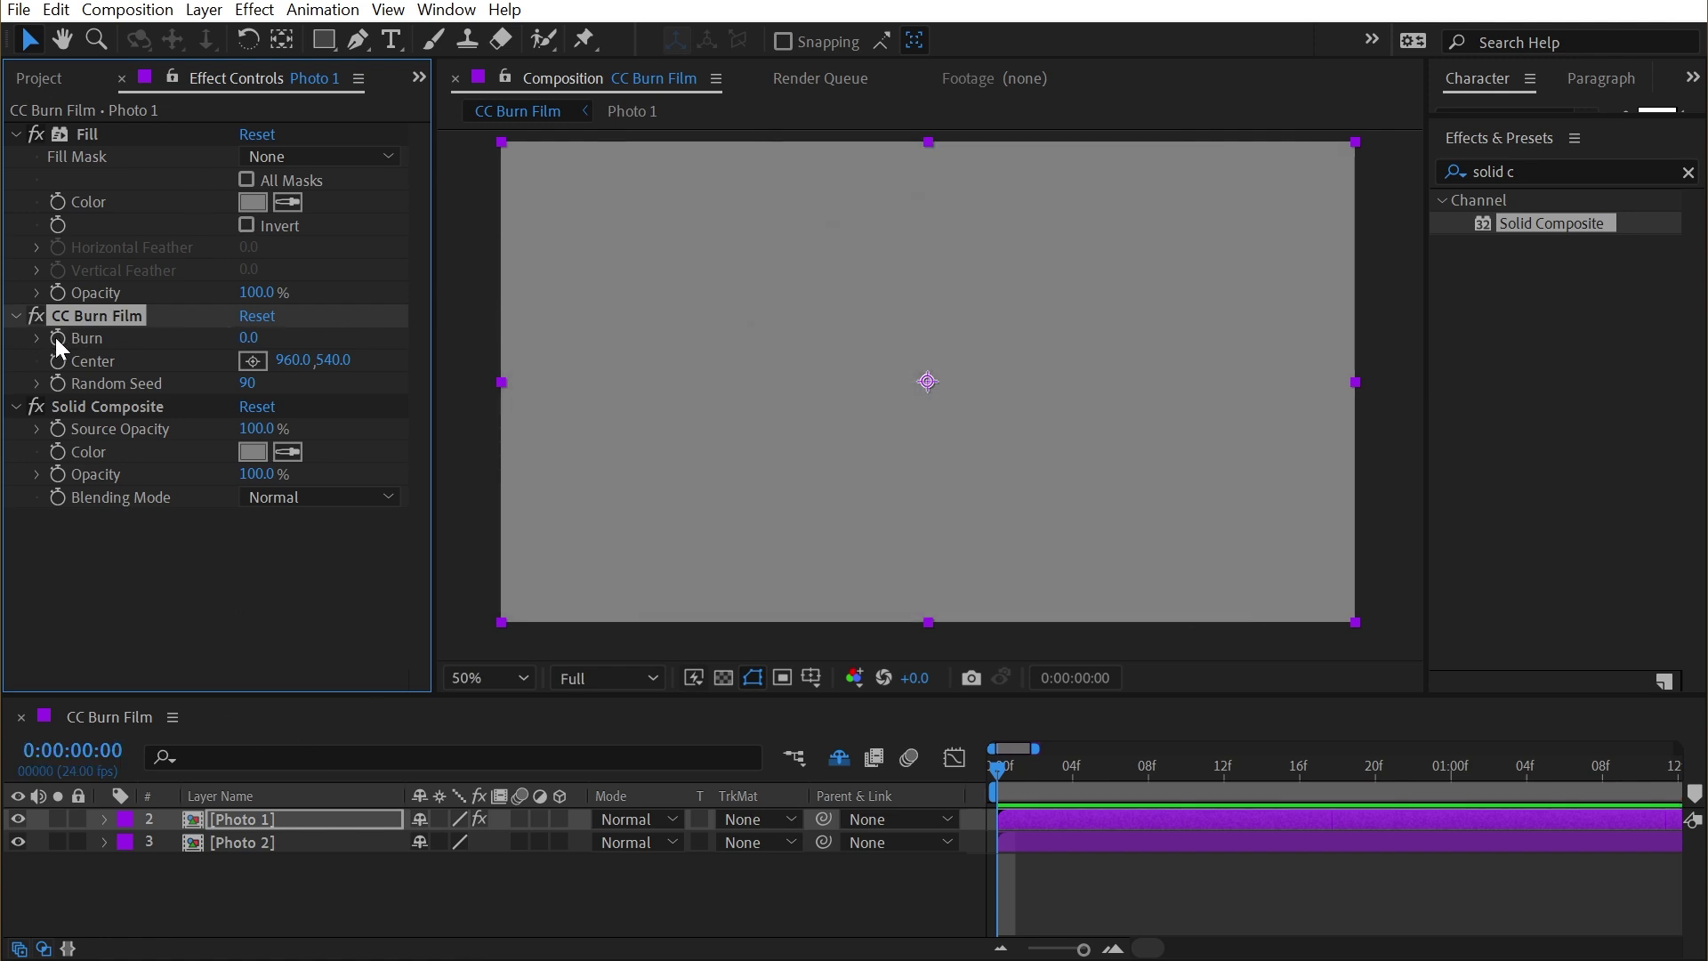
Keyframe Burn from 0.0 at 0:00 to 100.0 at about 2:01
{"action": "left_click", "coordinate": [57, 338]}
{"action": "left_click", "coordinate": [1193, 738]}
{"action": "key", "text": "minus"}
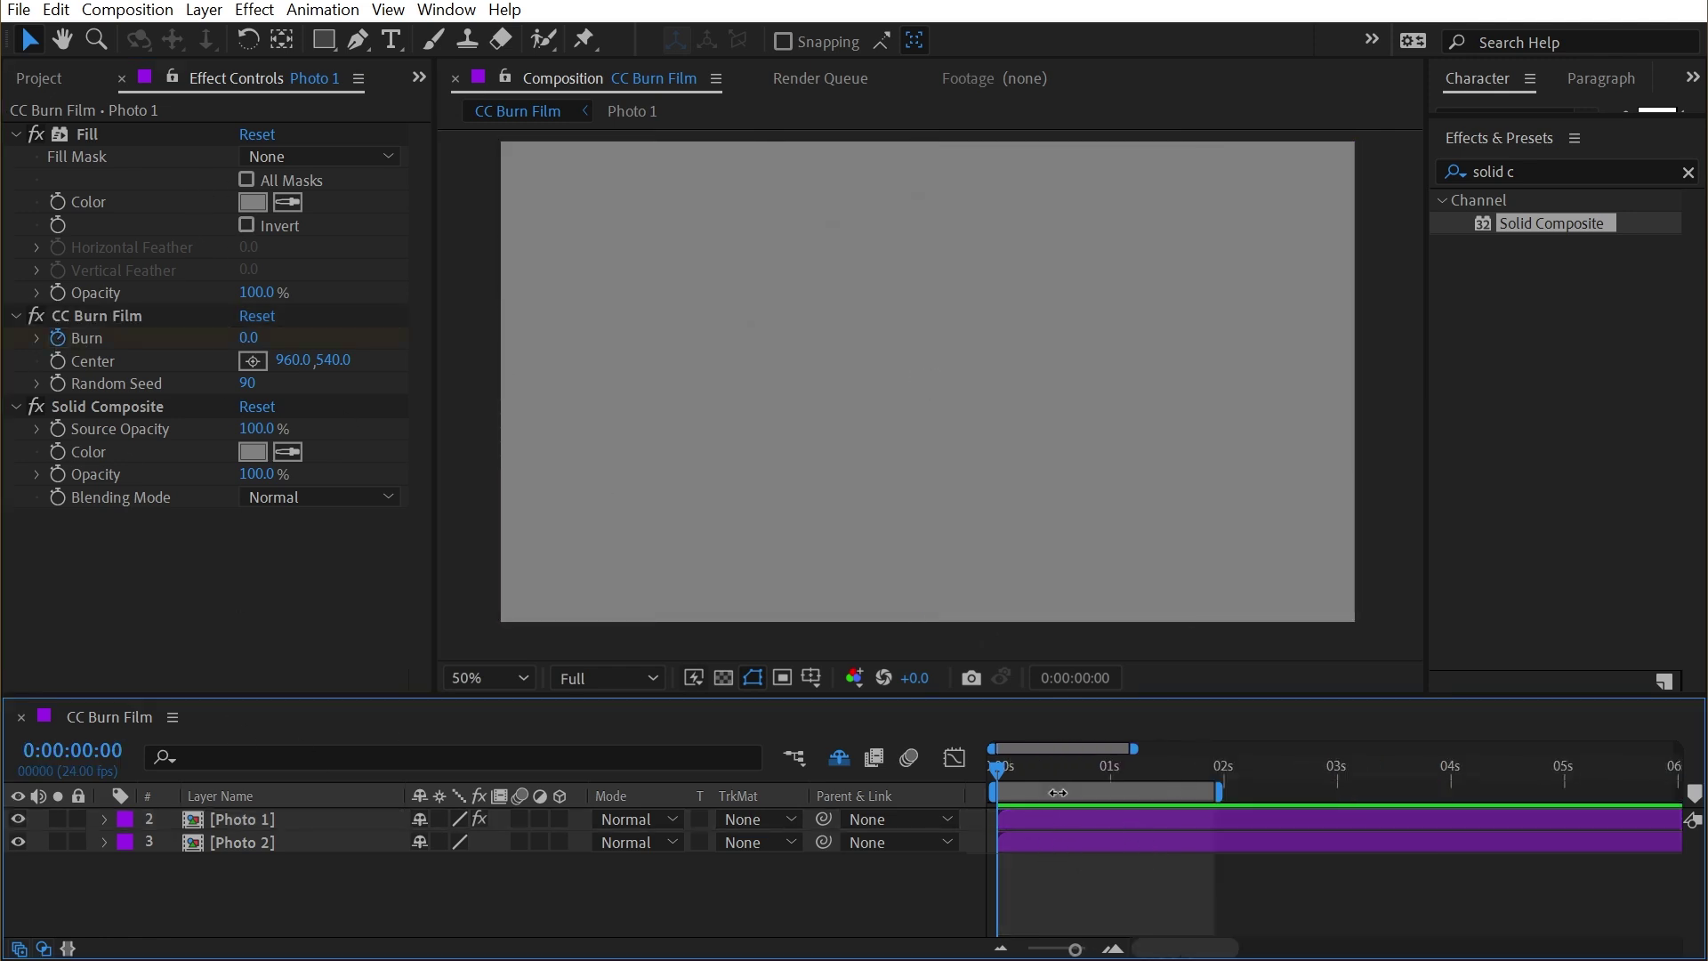
{"action": "left_click_drag", "start_coordinate": [997, 767], "coordinate": [1317, 785]}
{"action": "key", "text": "ctrl+z"}
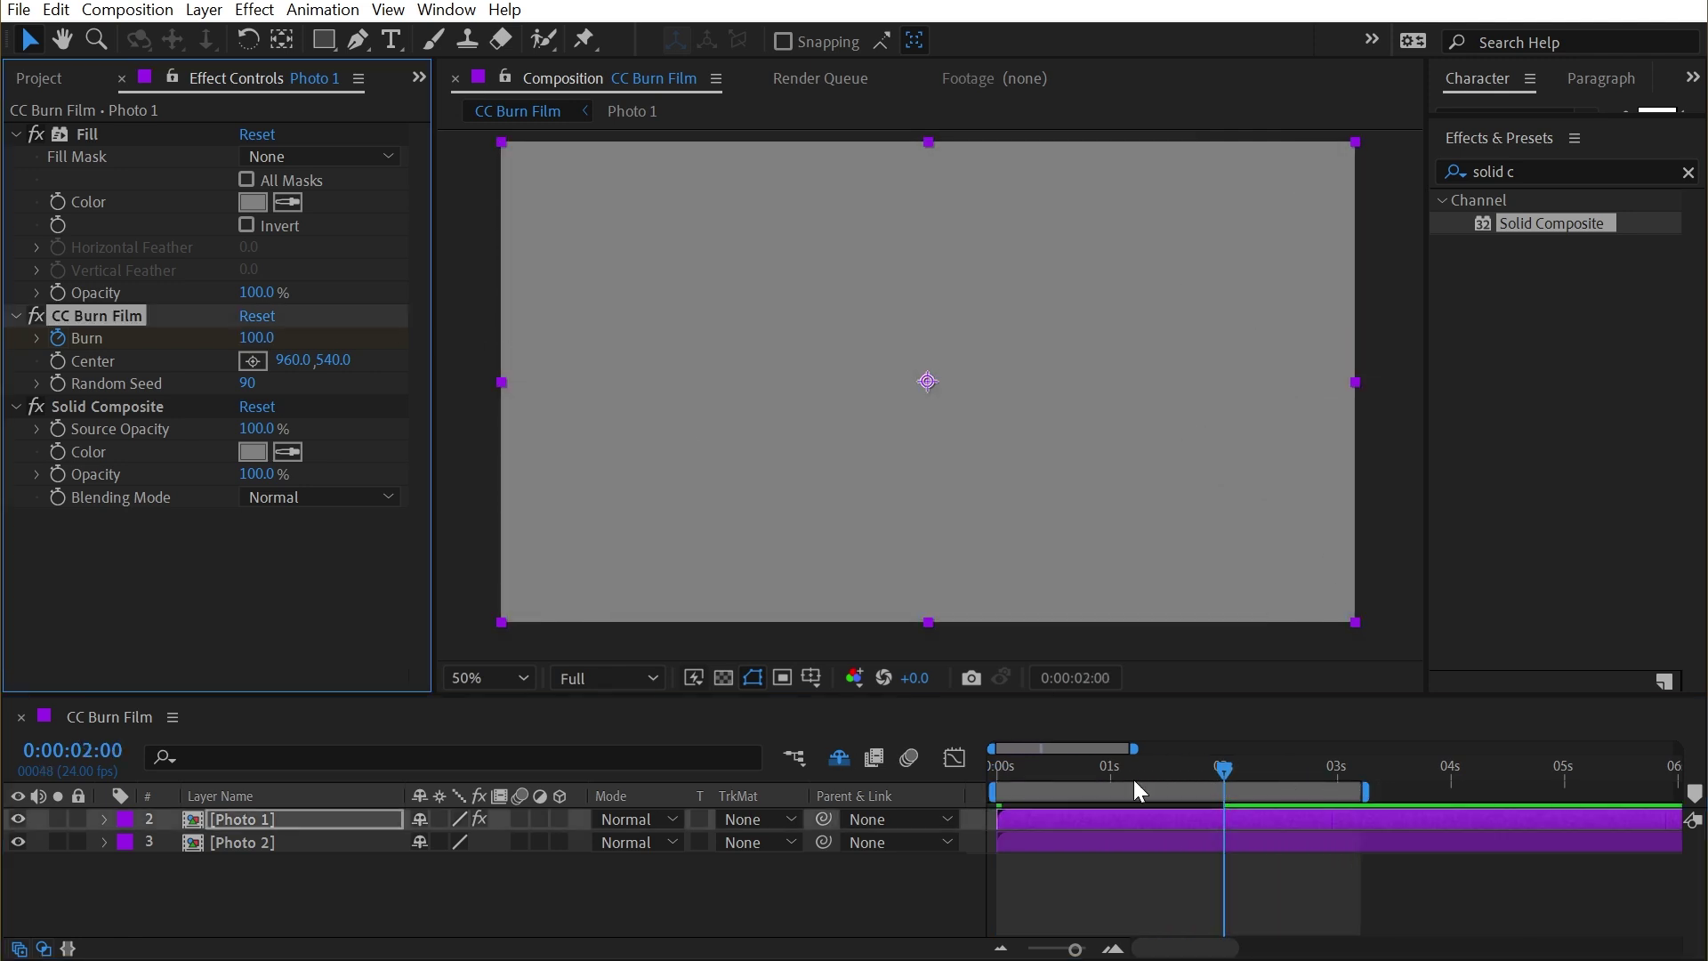
Preview the burn animation, then hide Photo 1 and select Photo 2
{"action": "key", "text": "space"}
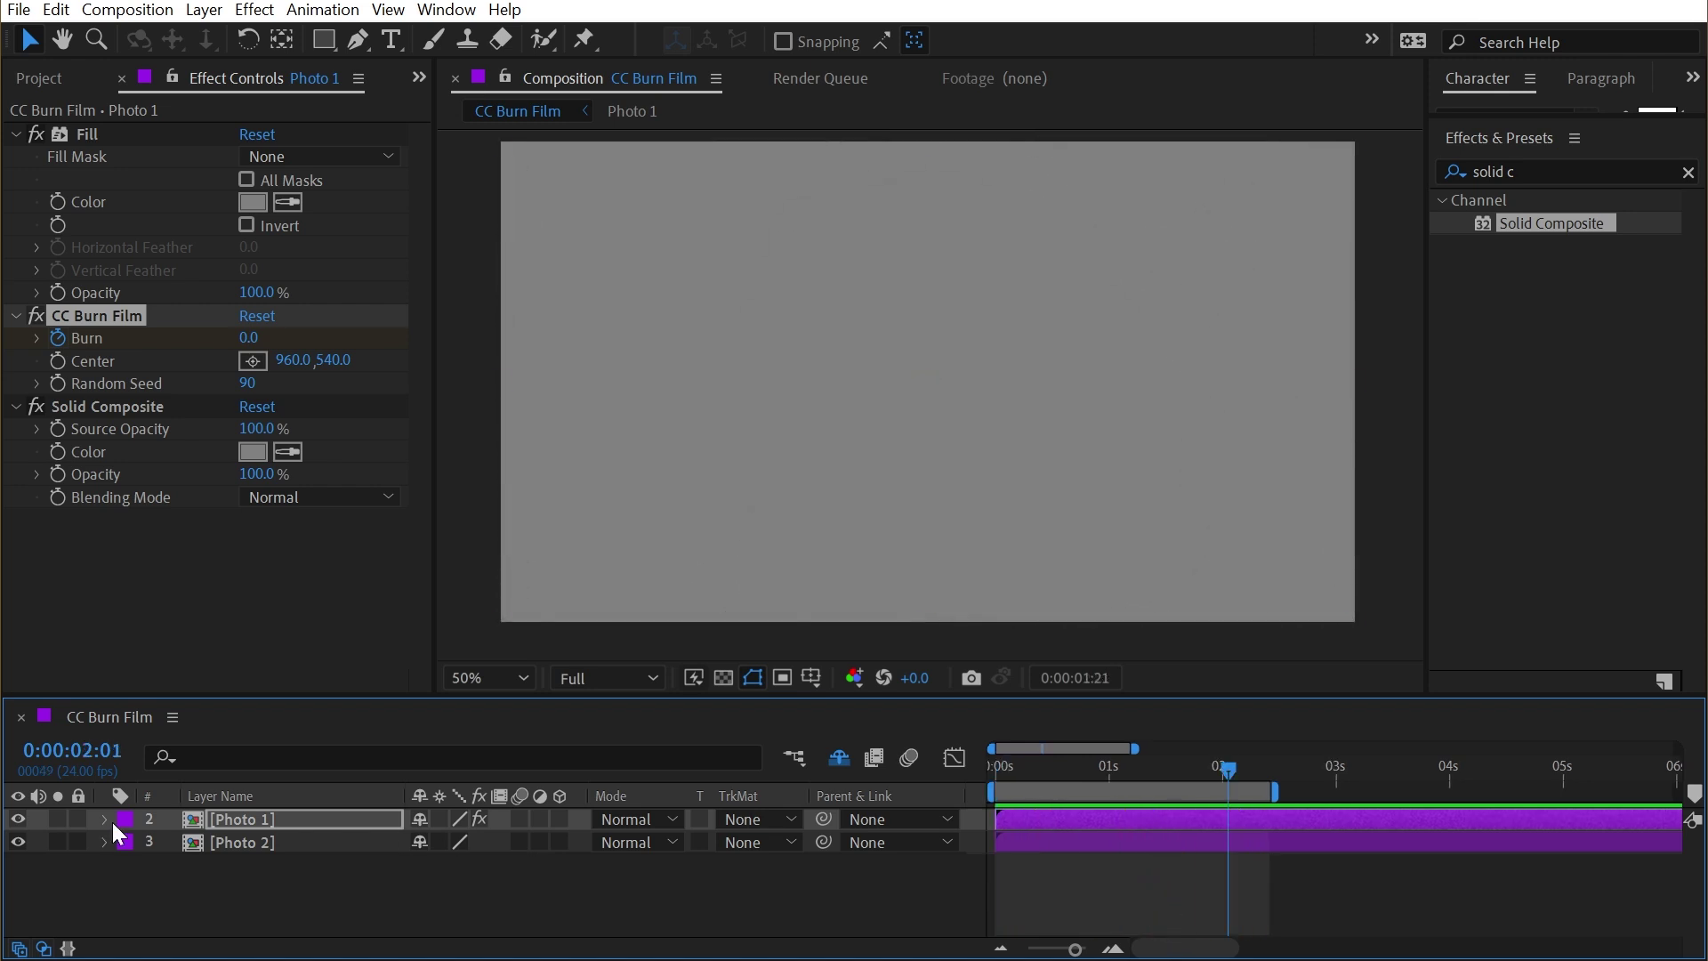
{"action": "left_click", "coordinate": [17, 818]}
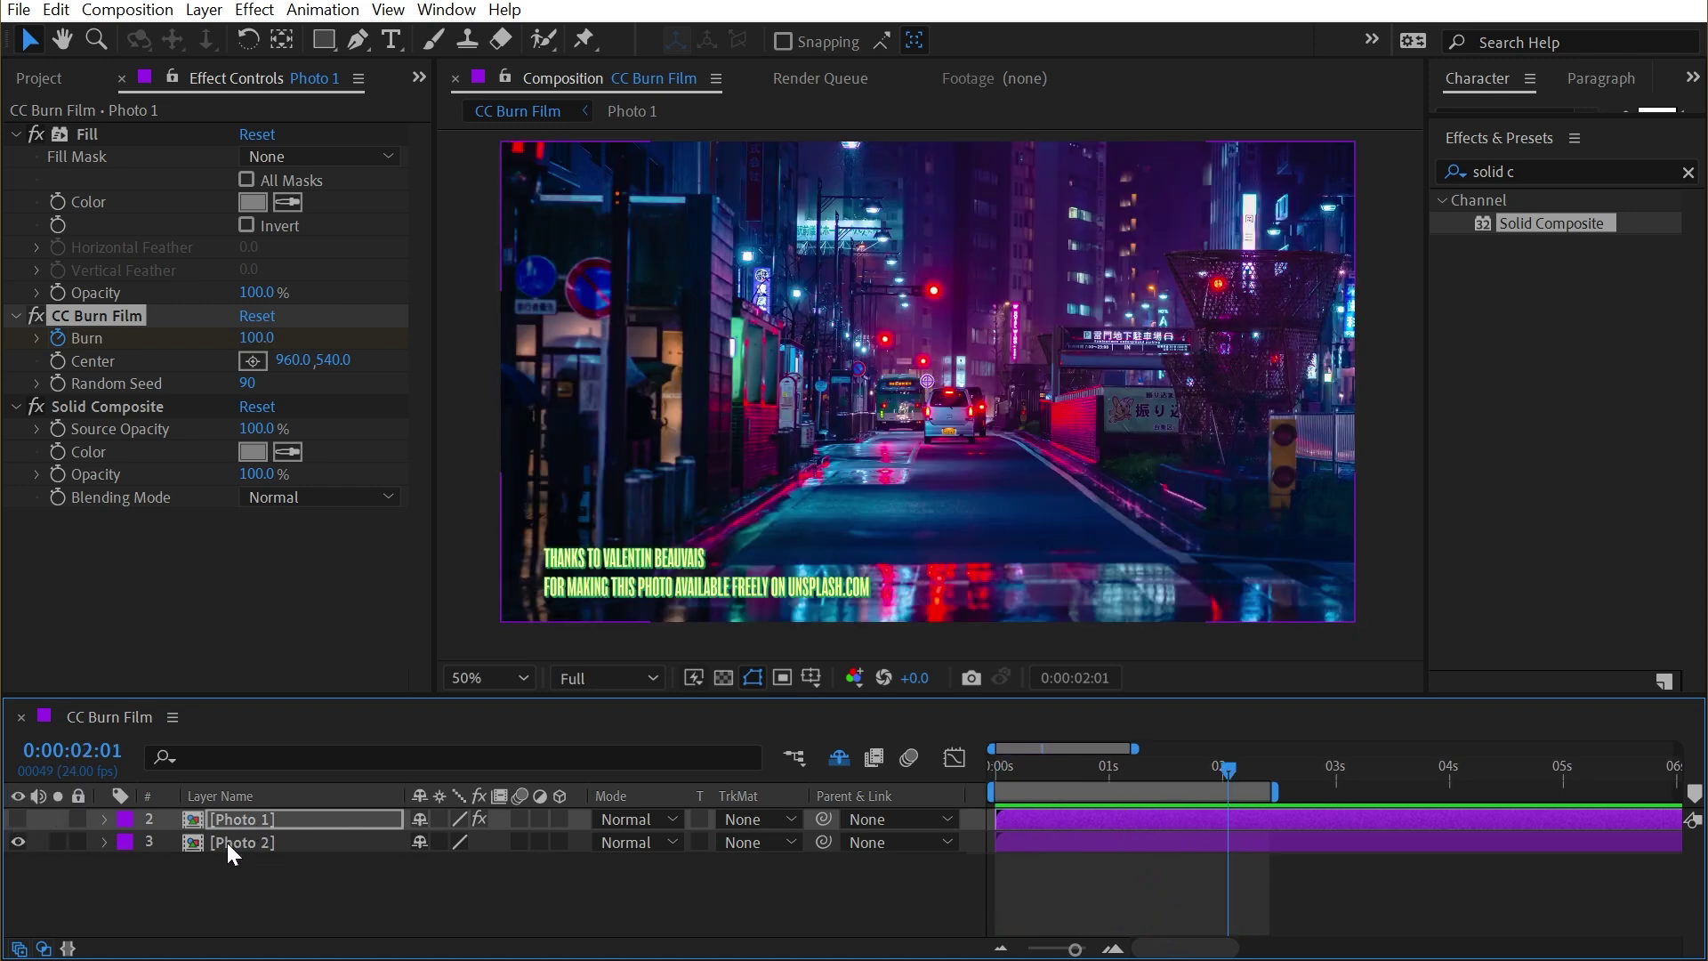
{"action": "left_click", "coordinate": [226, 842]}
Apply CC Glass to Photo 2 with '2. Photo 1' as the Bump Map layer
{"action": "left_click", "coordinate": [1582, 162]}
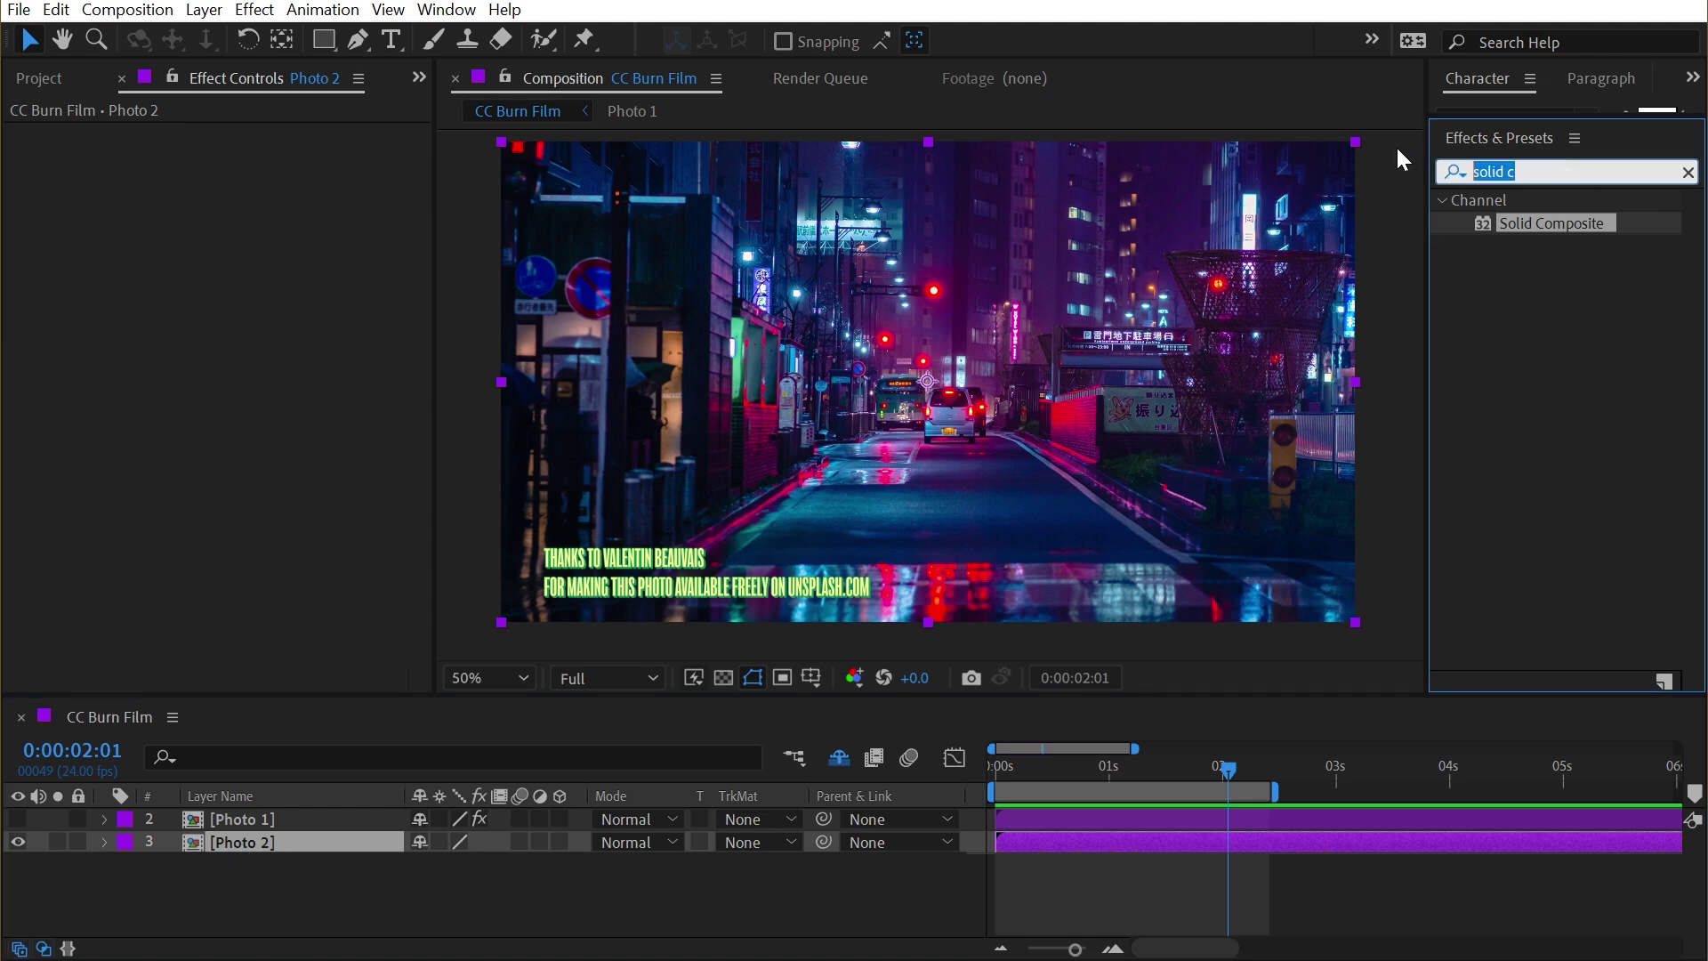
{"action": "type", "text": "cc glass"}
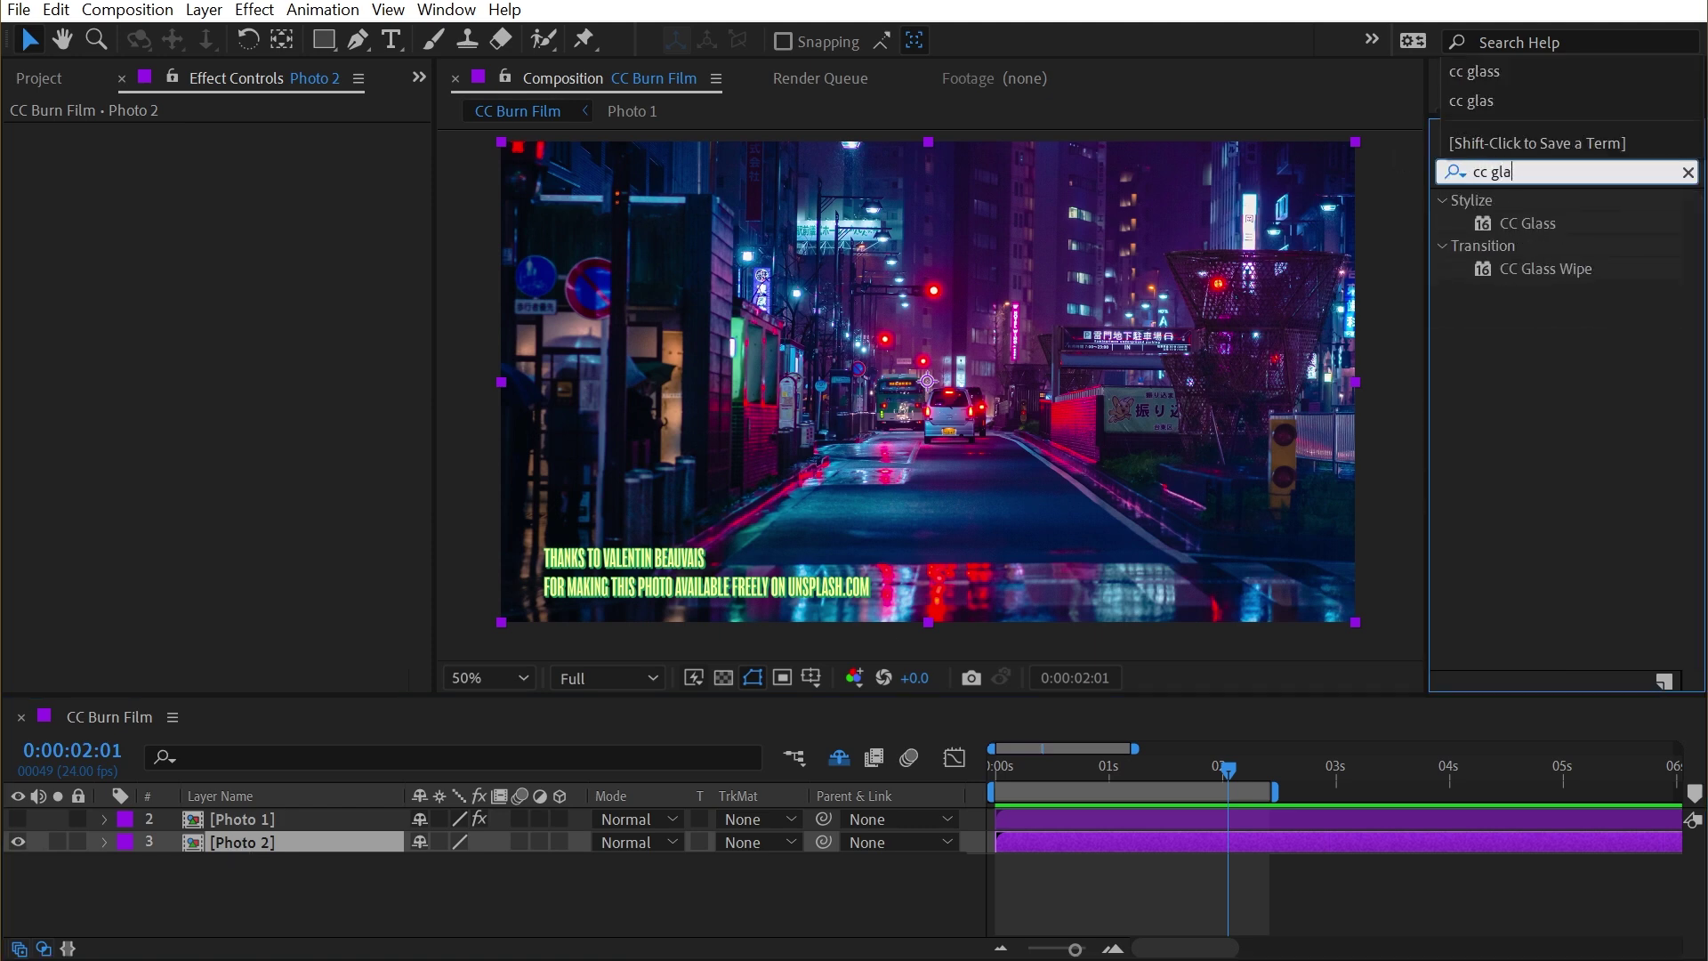
{"action": "double_click", "coordinate": [1538, 226]}
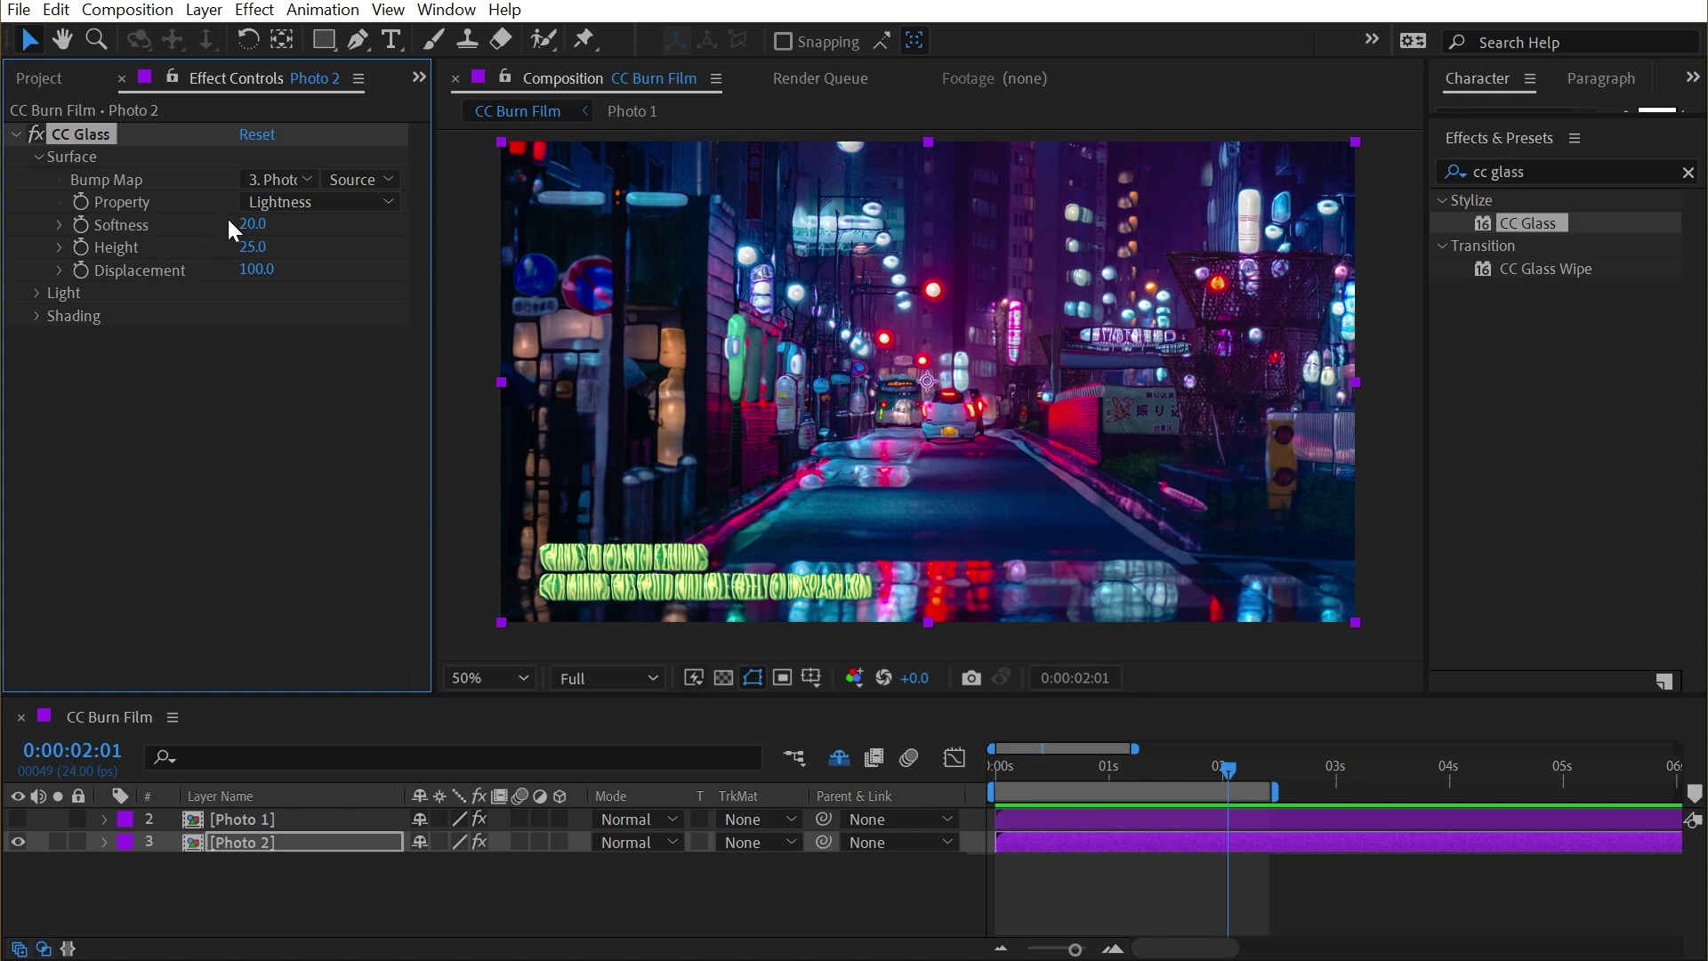
{"action": "left_click", "coordinate": [276, 182]}
{"action": "left_click", "coordinate": [309, 269]}
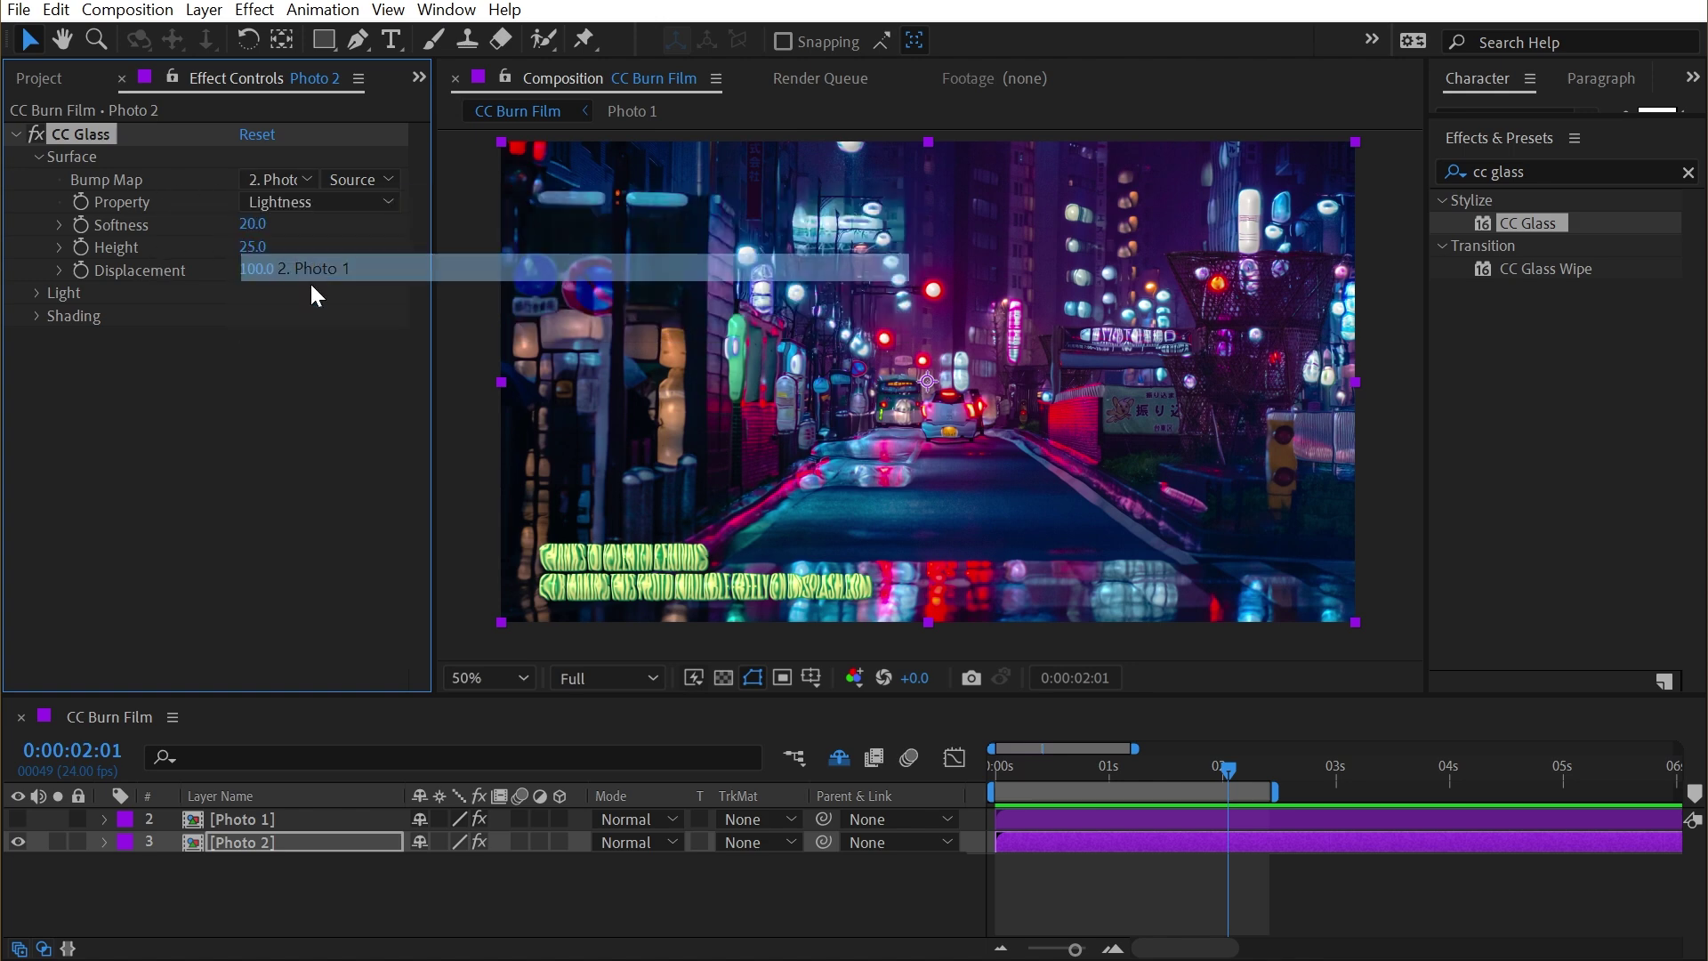
Set the bump map source to Photo 1's Effects & Masks and preview from the start
{"action": "left_click", "coordinate": [16, 820]}
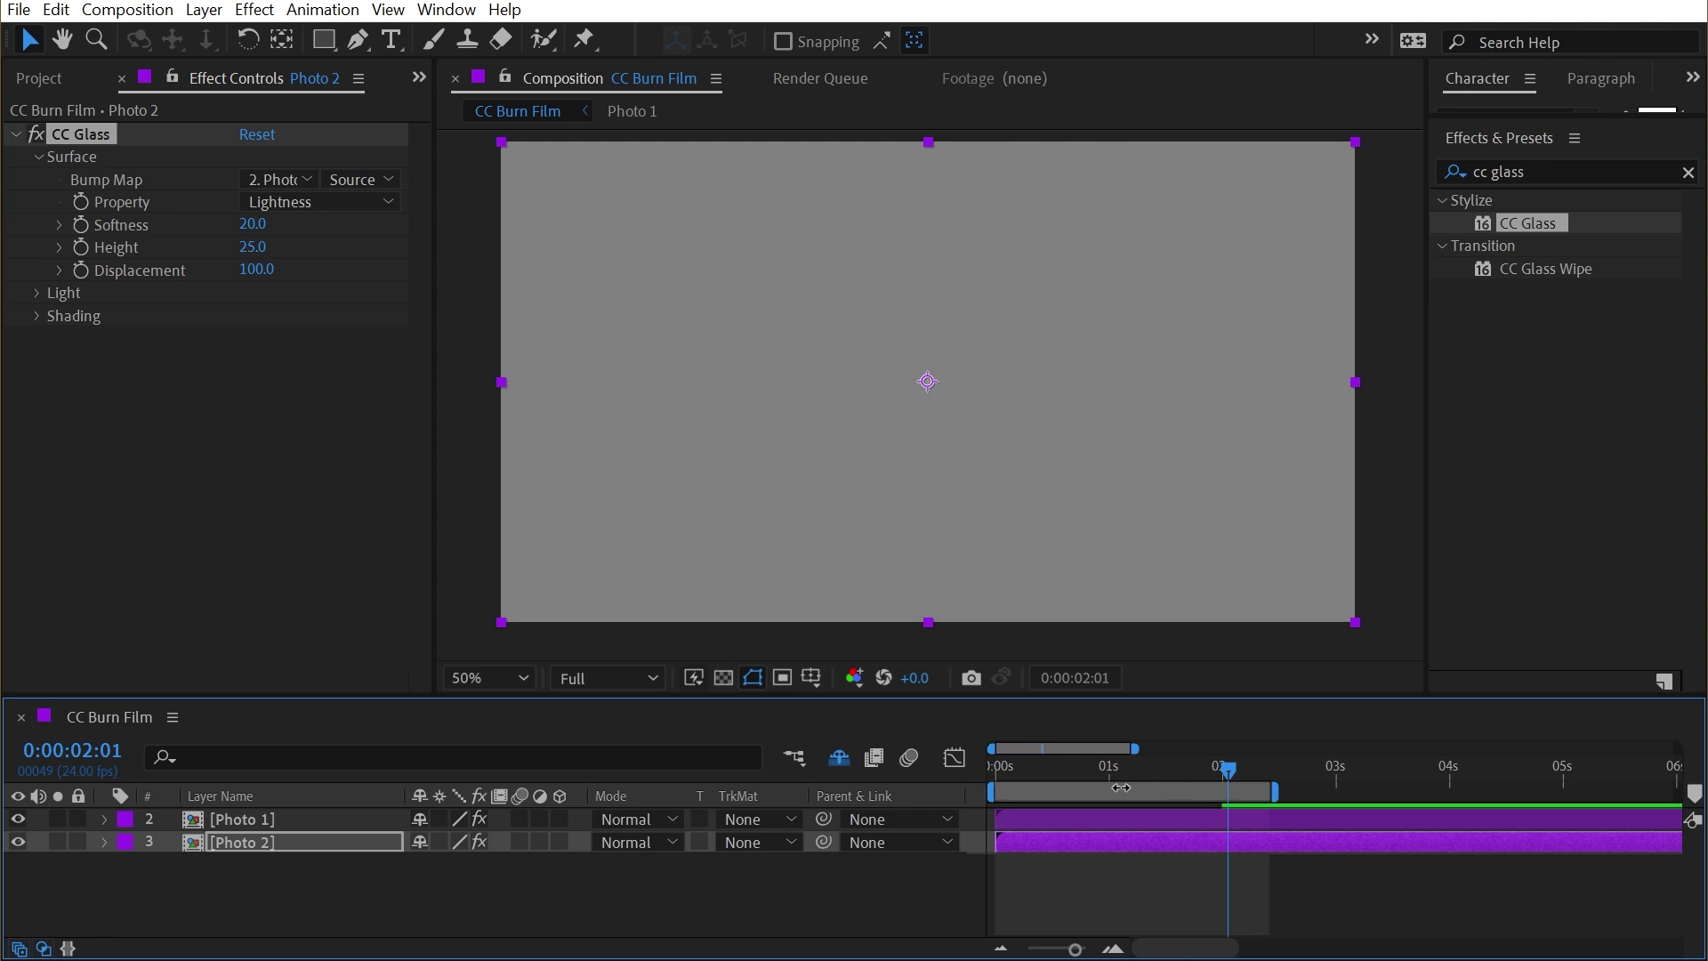
{"action": "left_click_drag", "start_coordinate": [1068, 770], "coordinate": [1152, 772]}
{"action": "left_click", "coordinate": [18, 819]}
{"action": "left_click", "coordinate": [365, 179]}
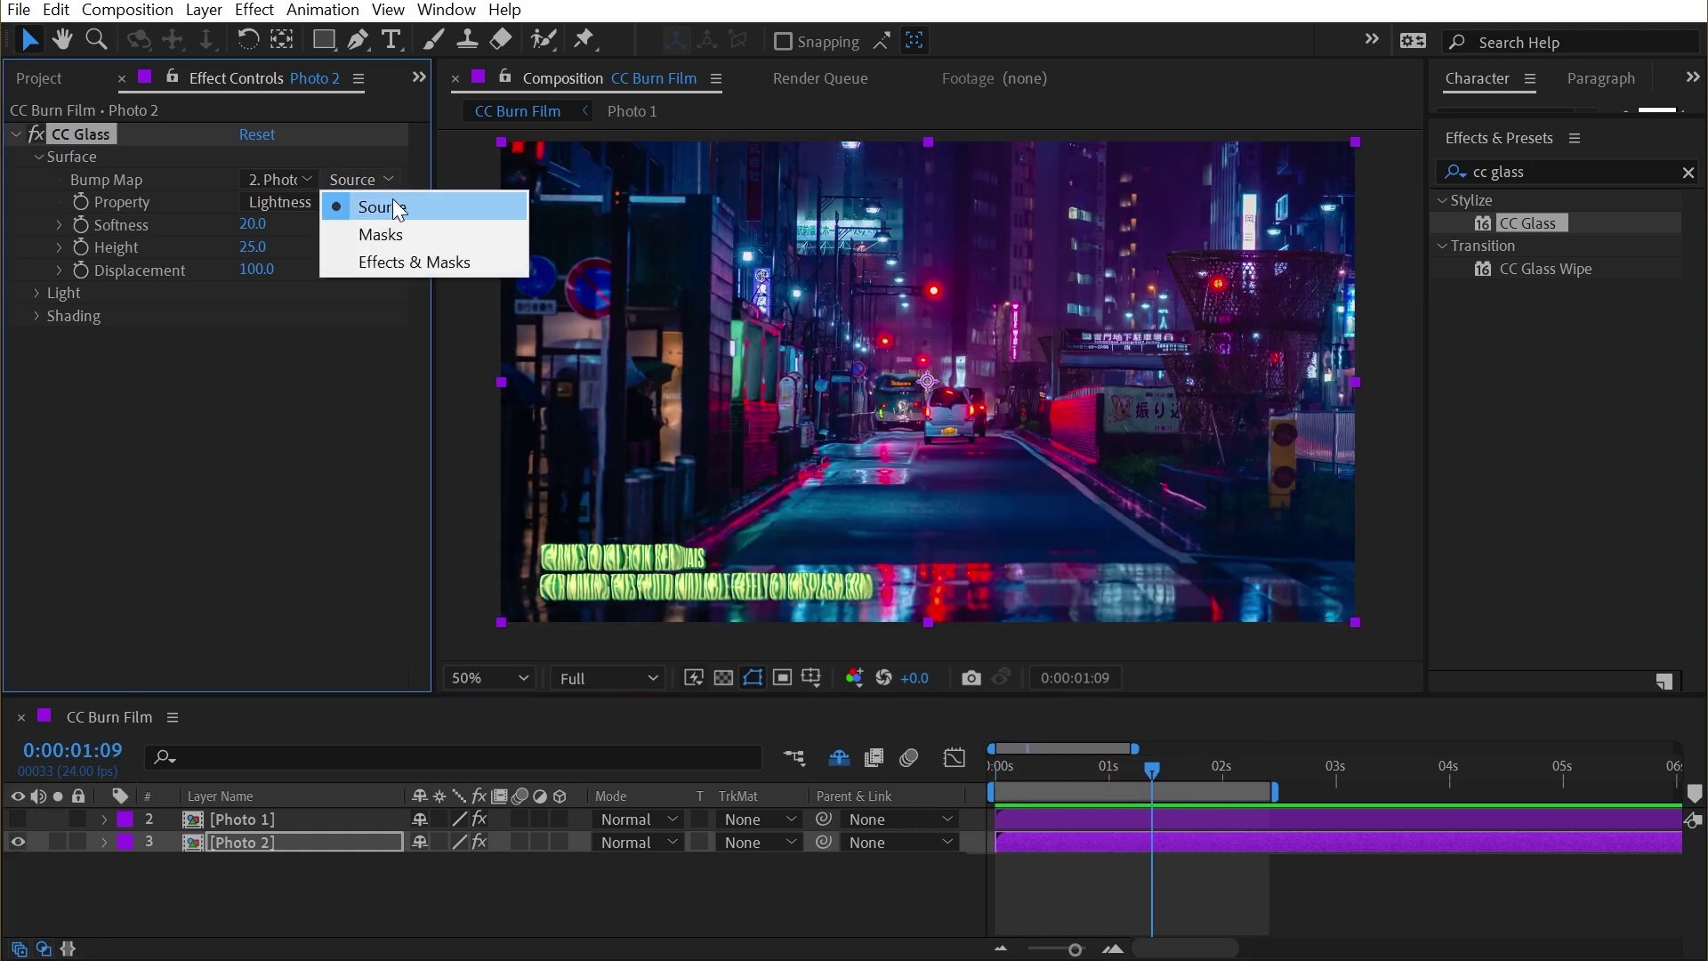
{"action": "left_click", "coordinate": [402, 263]}
{"action": "key", "text": "Home"}
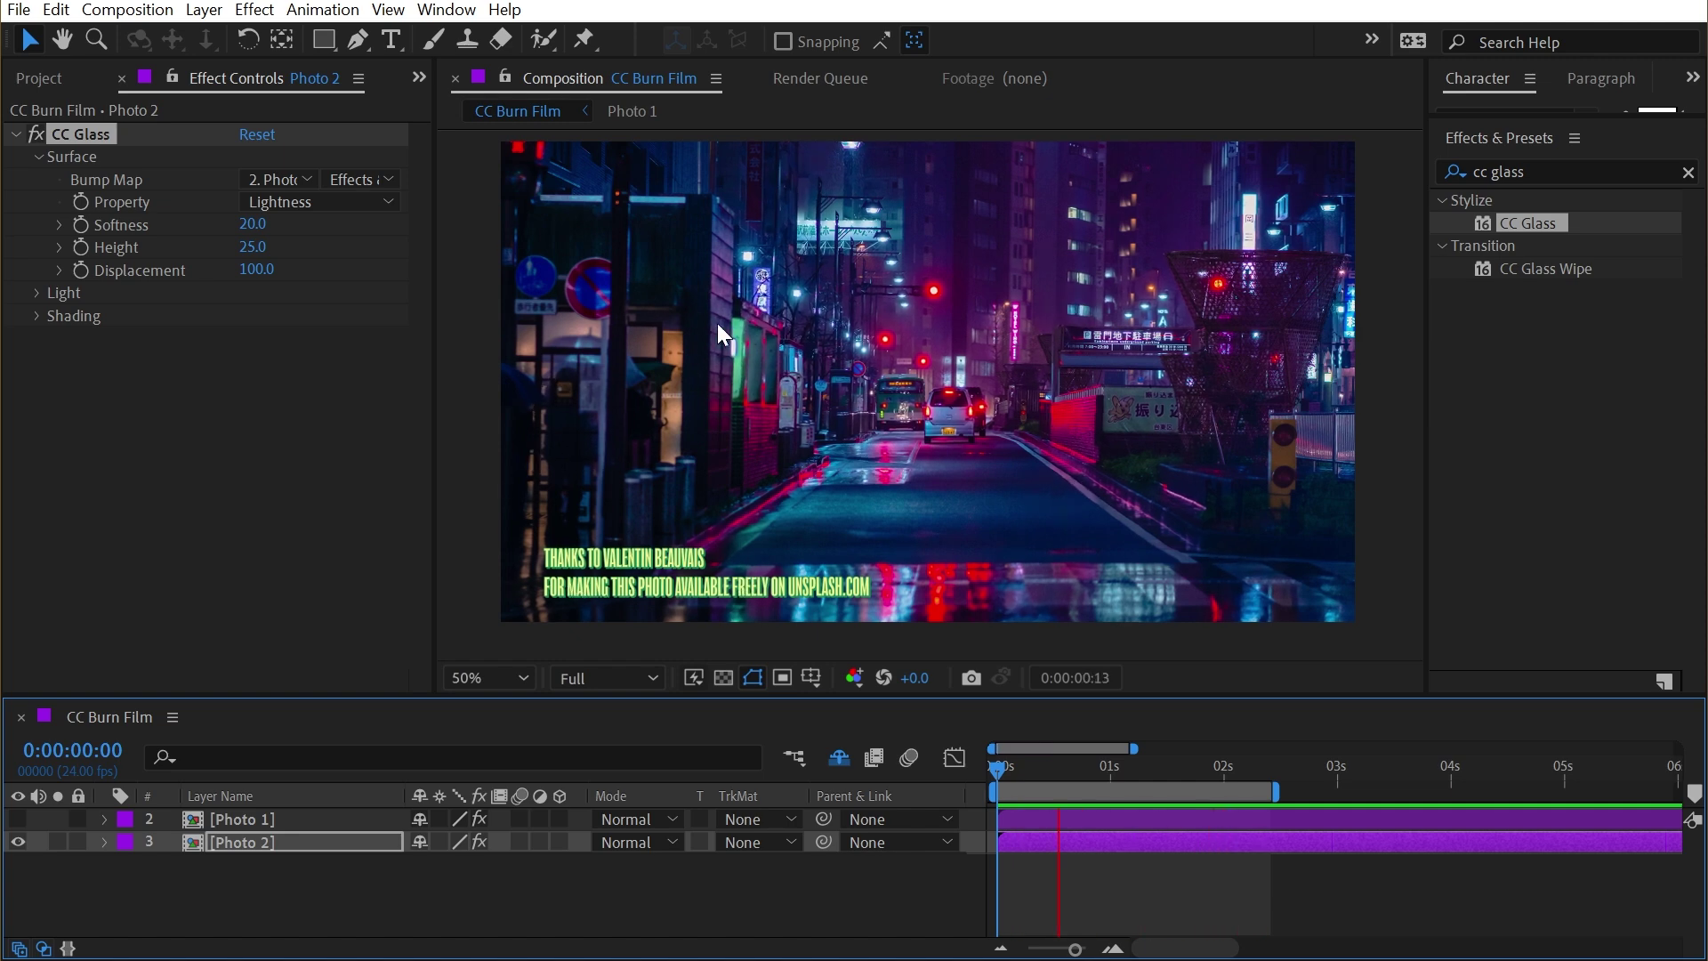
Raise CC Glass Height to 82 and Displacement to 222, reviewing distortion across burn frames
{"action": "key", "text": "space"}
{"action": "mouse_move", "coordinate": [1123, 770]}
{"action": "left_mouse_down"}
{"action": "mouse_move", "coordinate": [1155, 772]}
{"action": "mouse_move", "coordinate": [1053, 772]}
{"action": "mouse_move", "coordinate": [1148, 780]}
{"action": "left_mouse_up"}
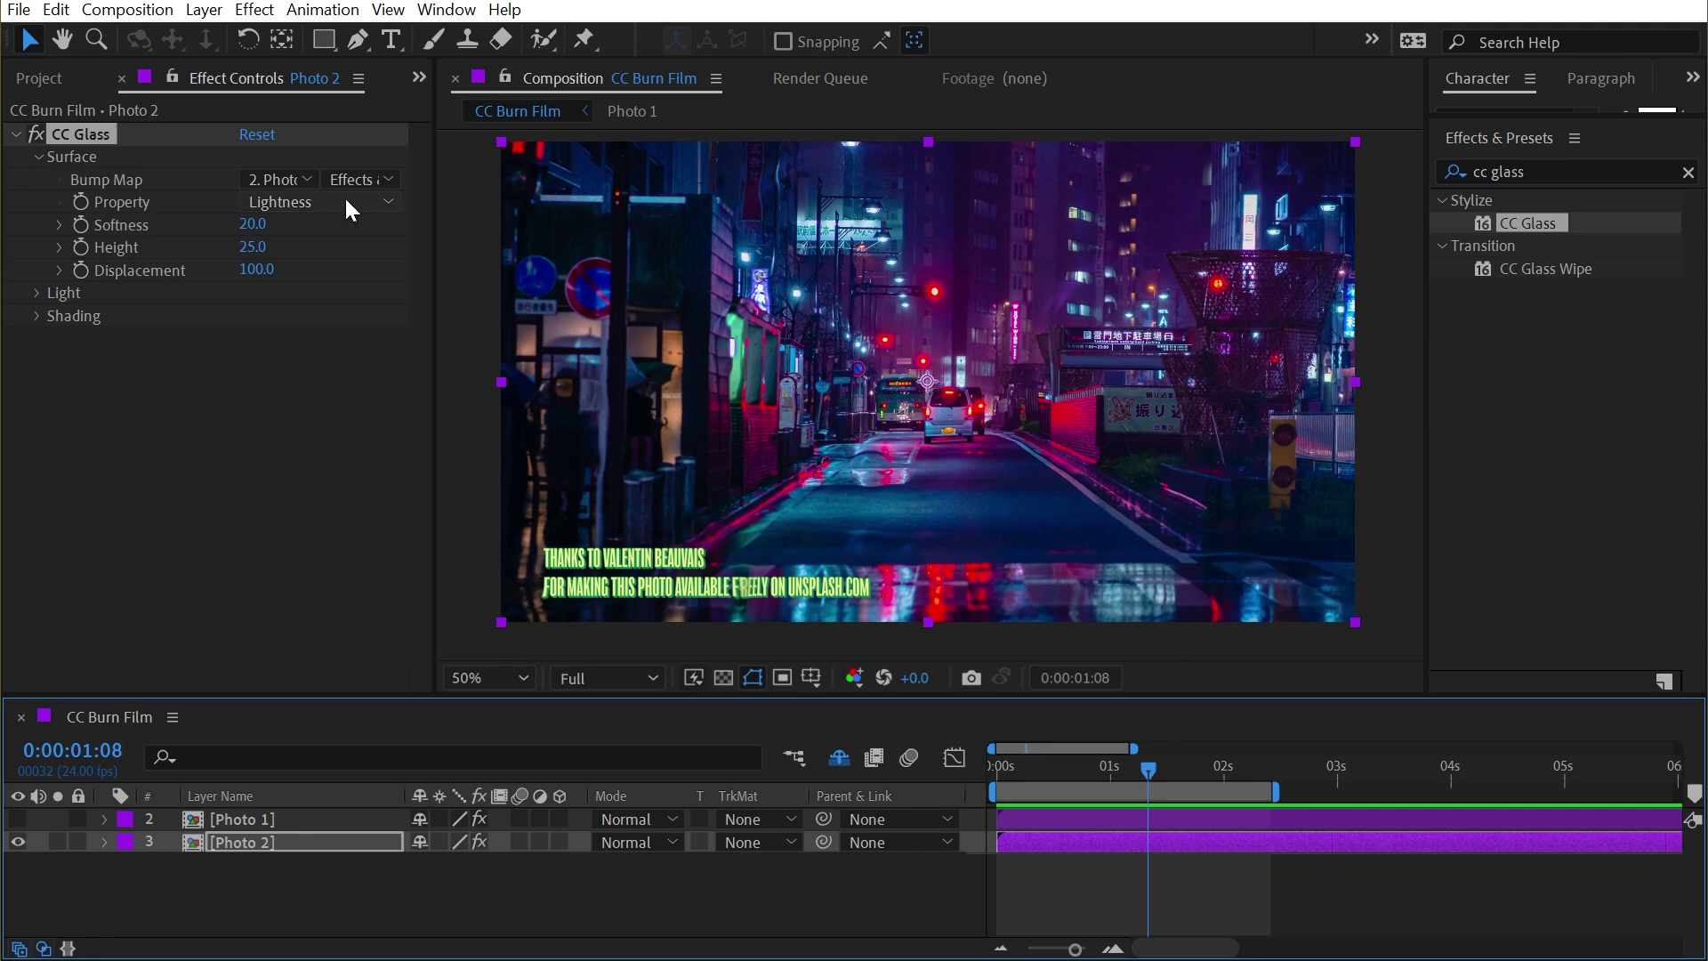
{"action": "left_click_drag", "start_coordinate": [253, 246], "coordinate": [412, 261]}
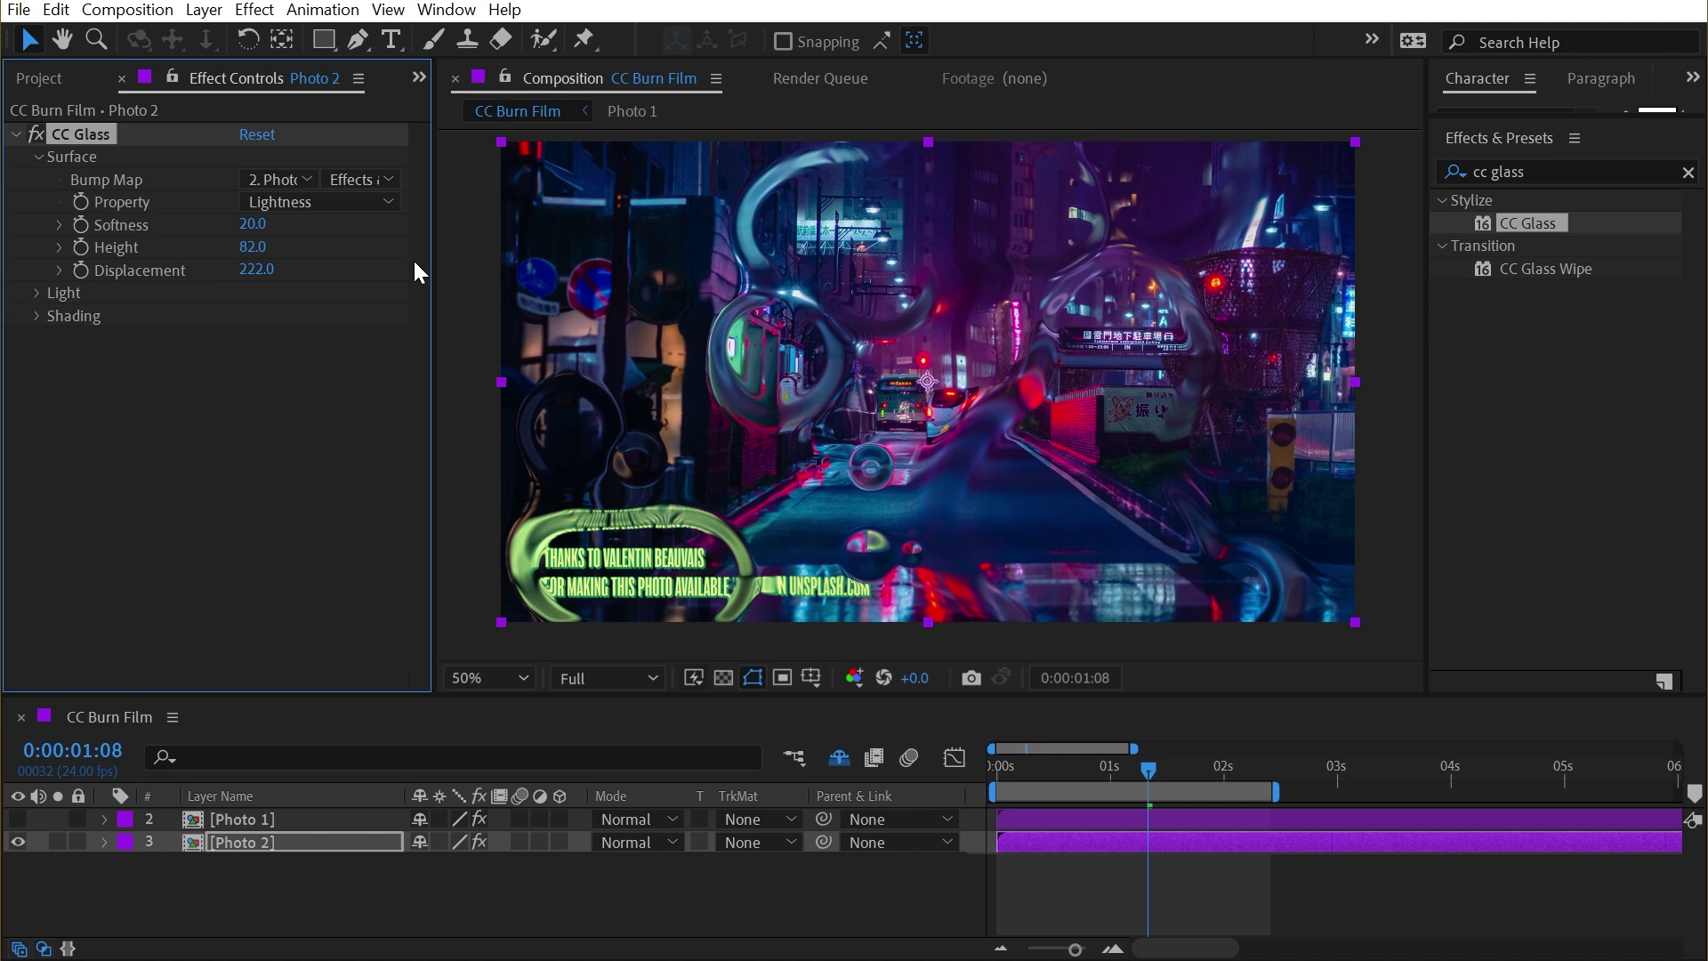
{"action": "left_click", "coordinate": [1039, 756]}
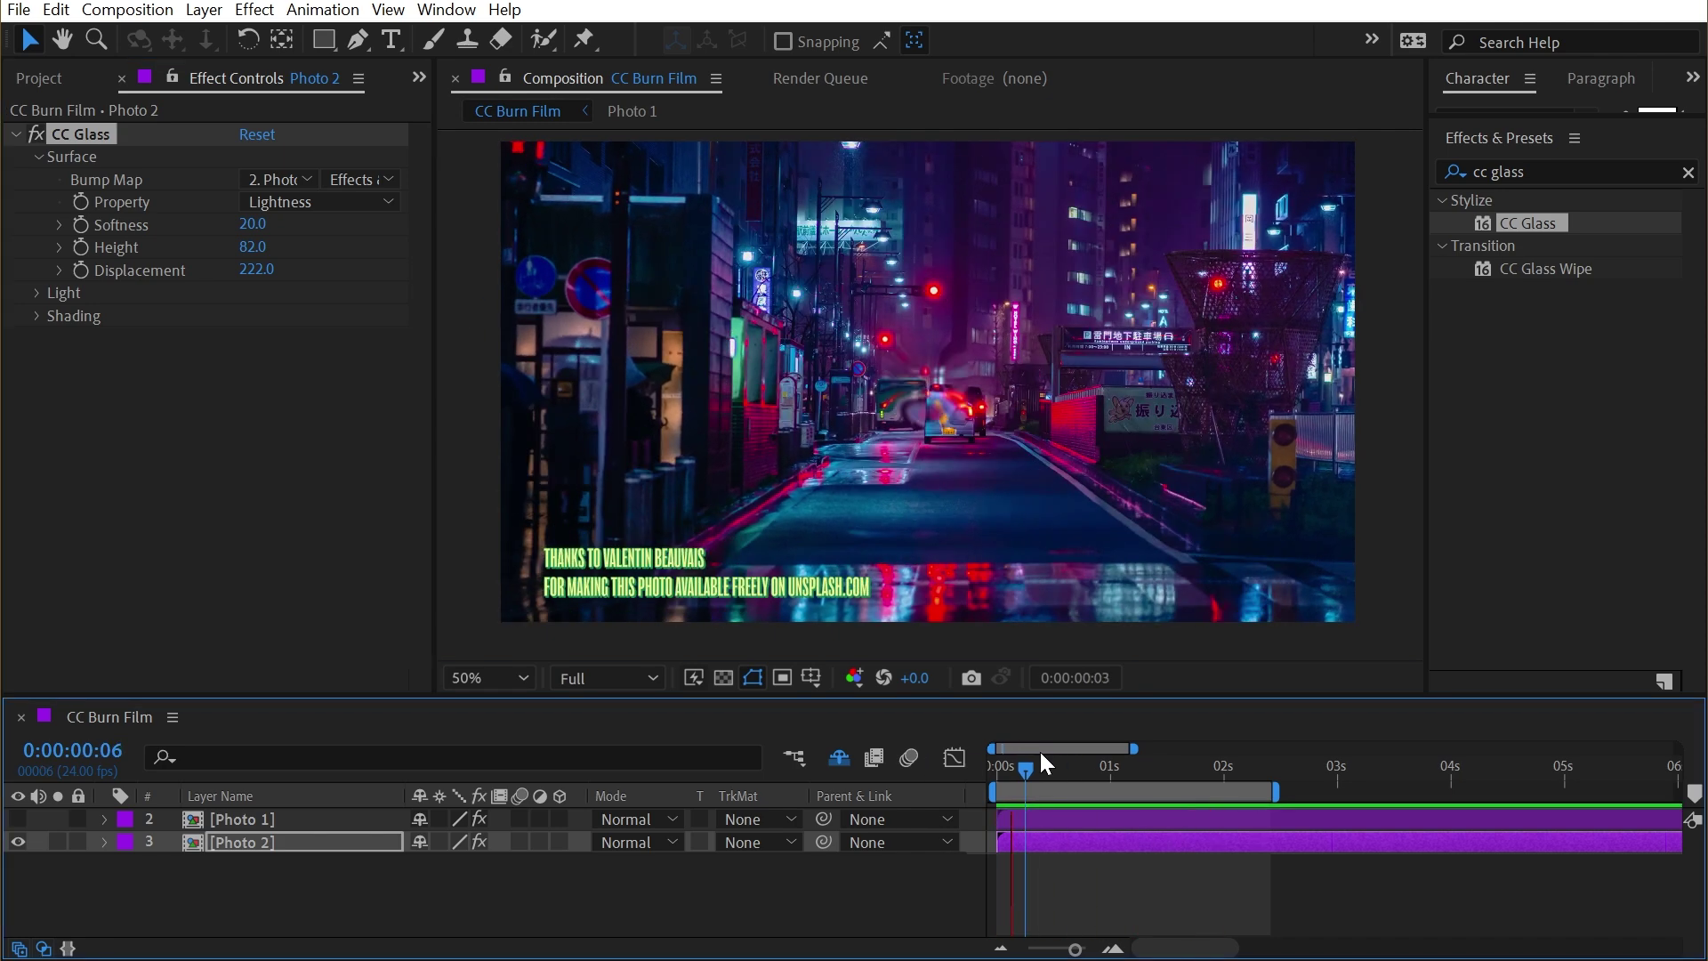
{"action": "left_click_drag", "start_coordinate": [1041, 754], "coordinate": [1124, 770]}
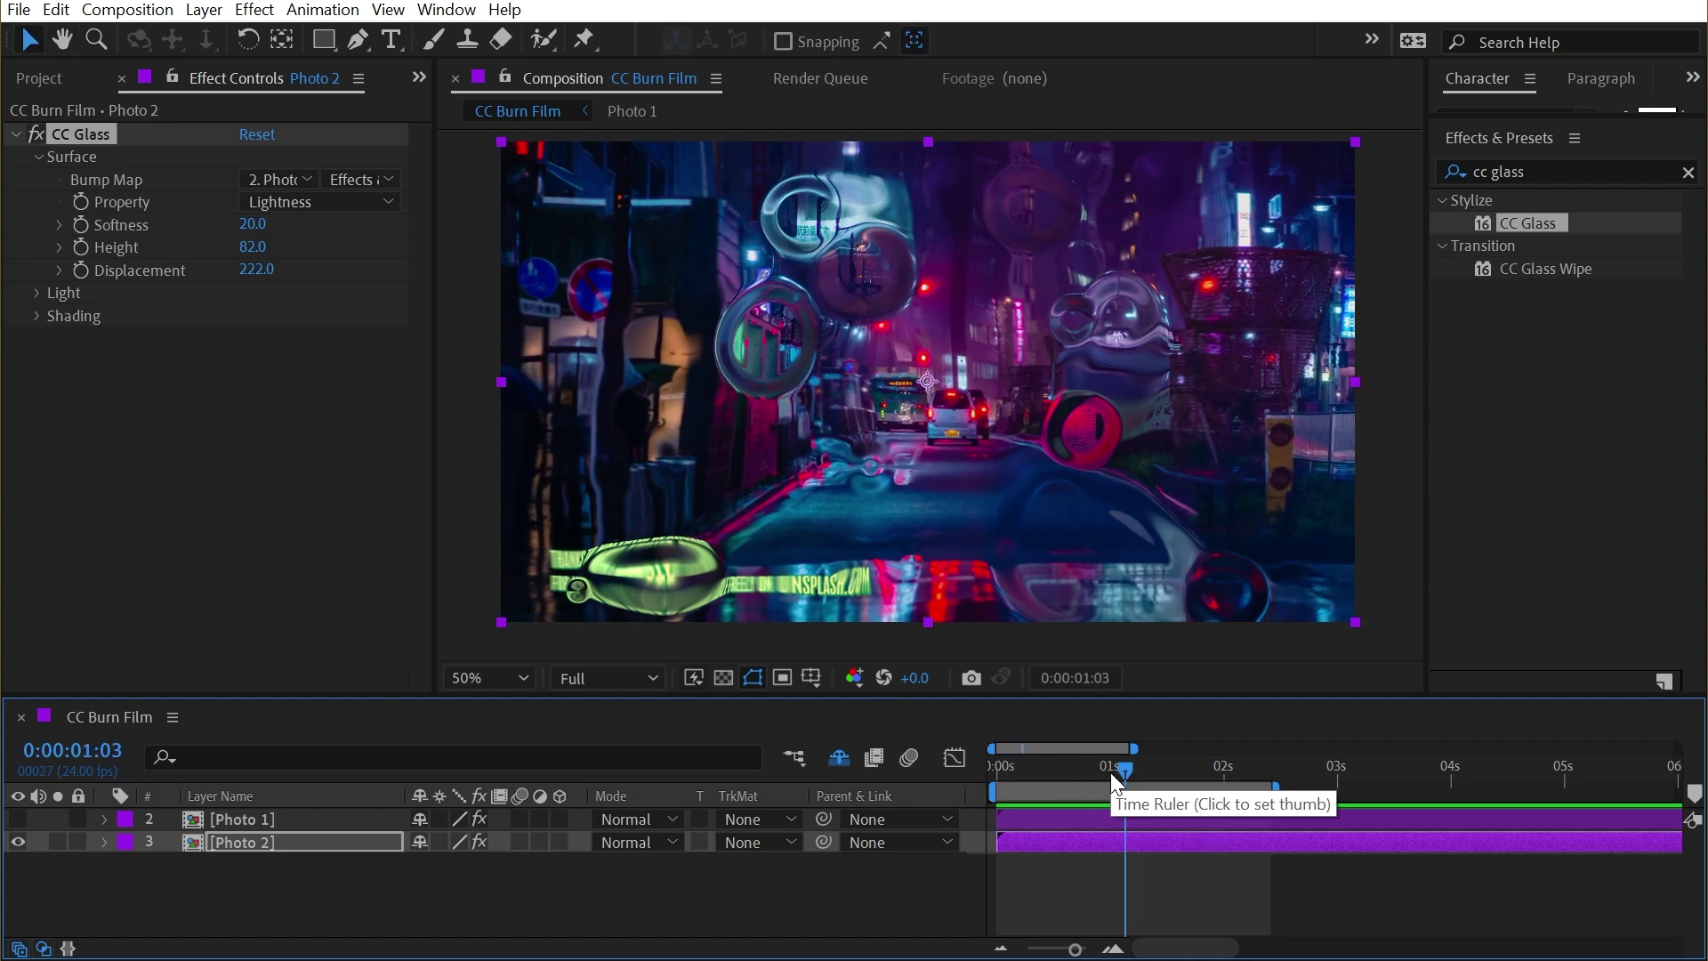